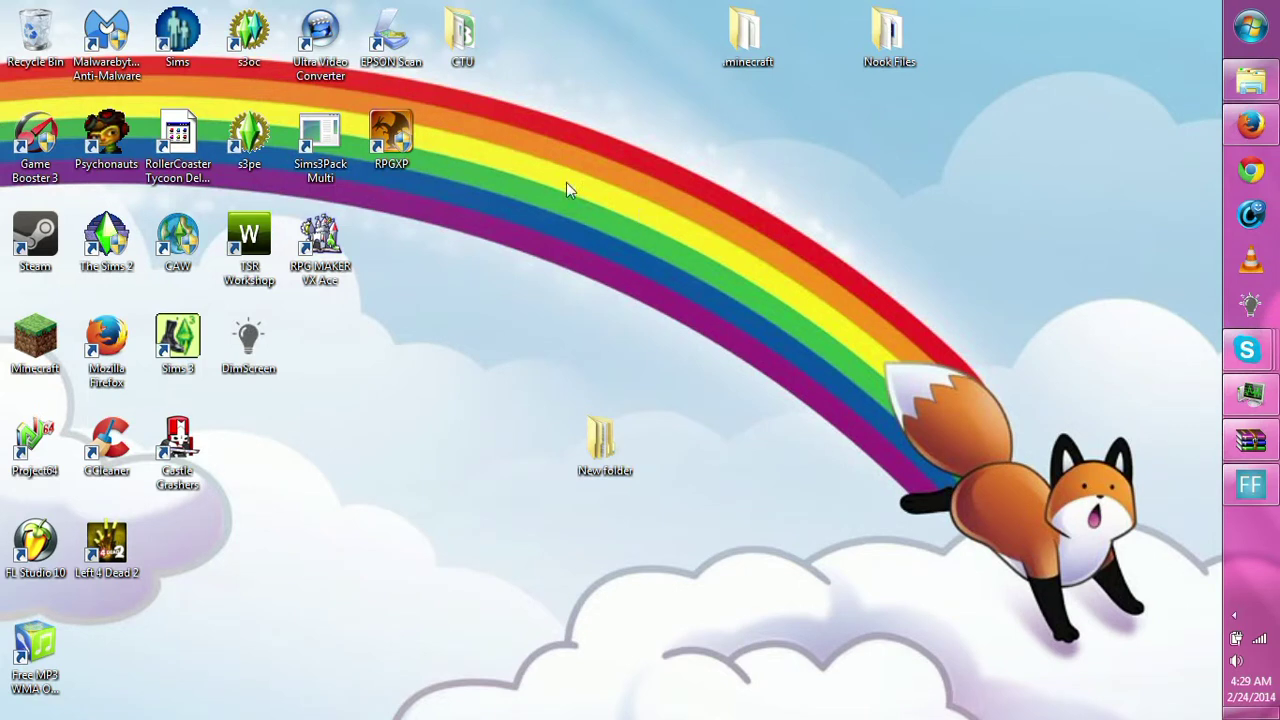
# - Launch s3oc and bring up the dialog for opening a package that contains an object
pyautogui.doubleClick(255, 38)
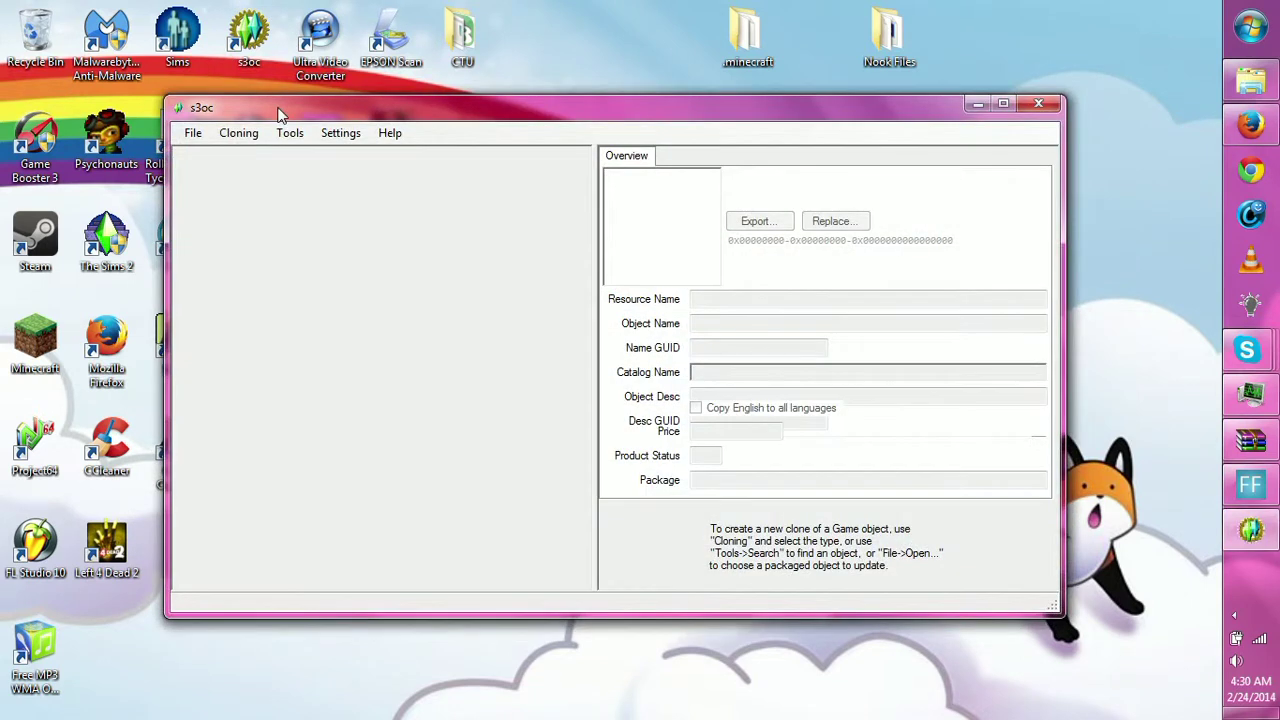
pyautogui.moveTo(280, 113); pyautogui.dragTo(315, 103)
pyautogui.click(231, 129)
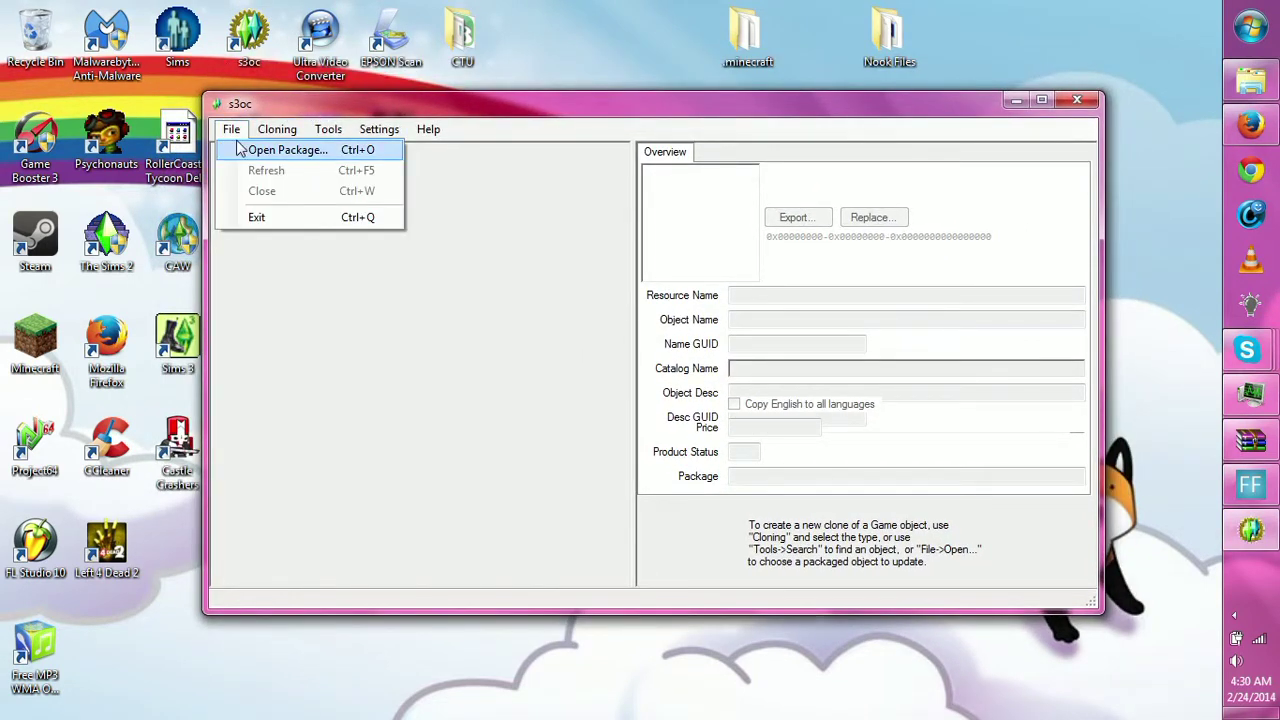
pyautogui.click(240, 149)
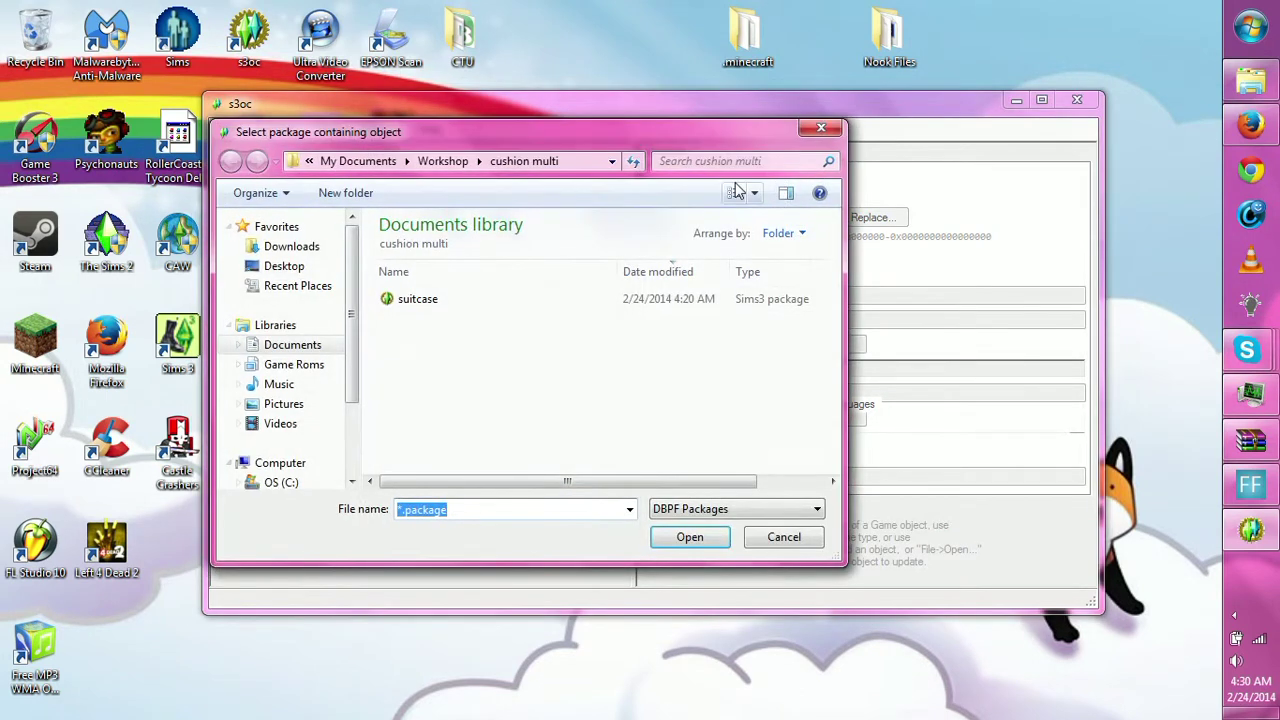
# - Browse to the Electronic Arts folder in Program Files (x86) on the OS (C:) drive
pyautogui.click(358, 161)
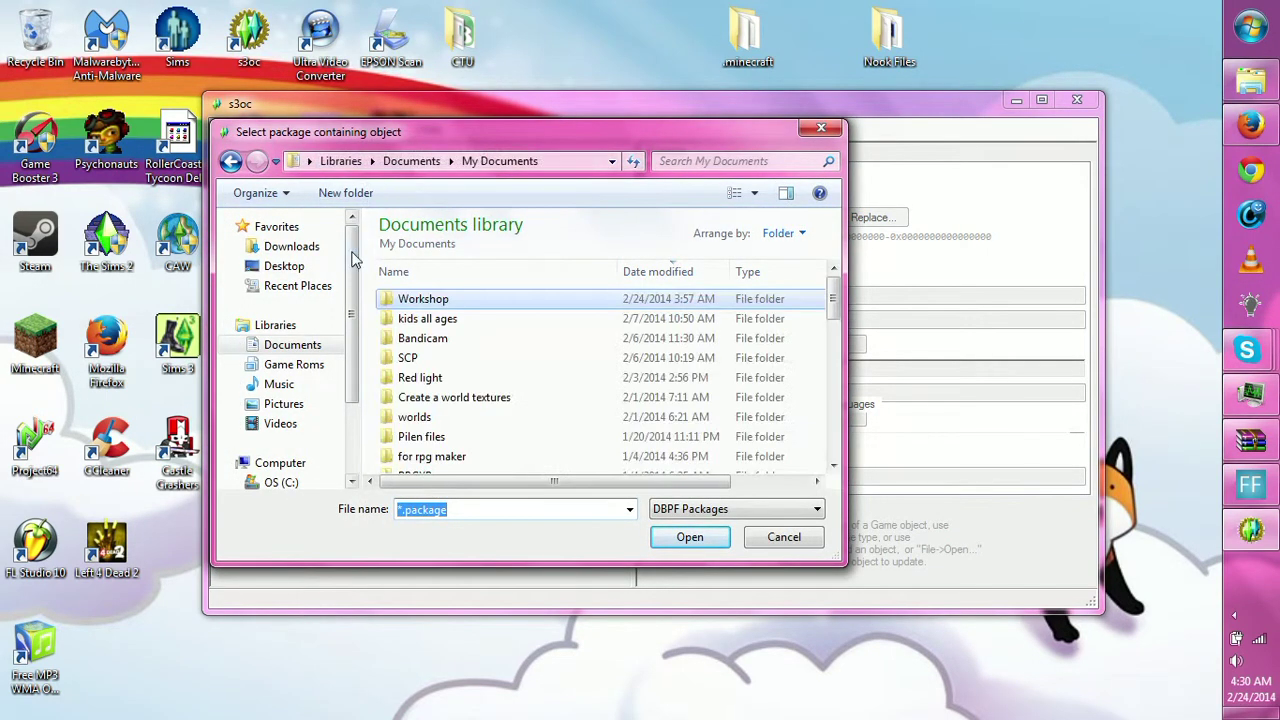
pyautogui.scroll(-2, 348, 340)
pyautogui.scroll(2, 348, 340)
pyautogui.click(281, 395)
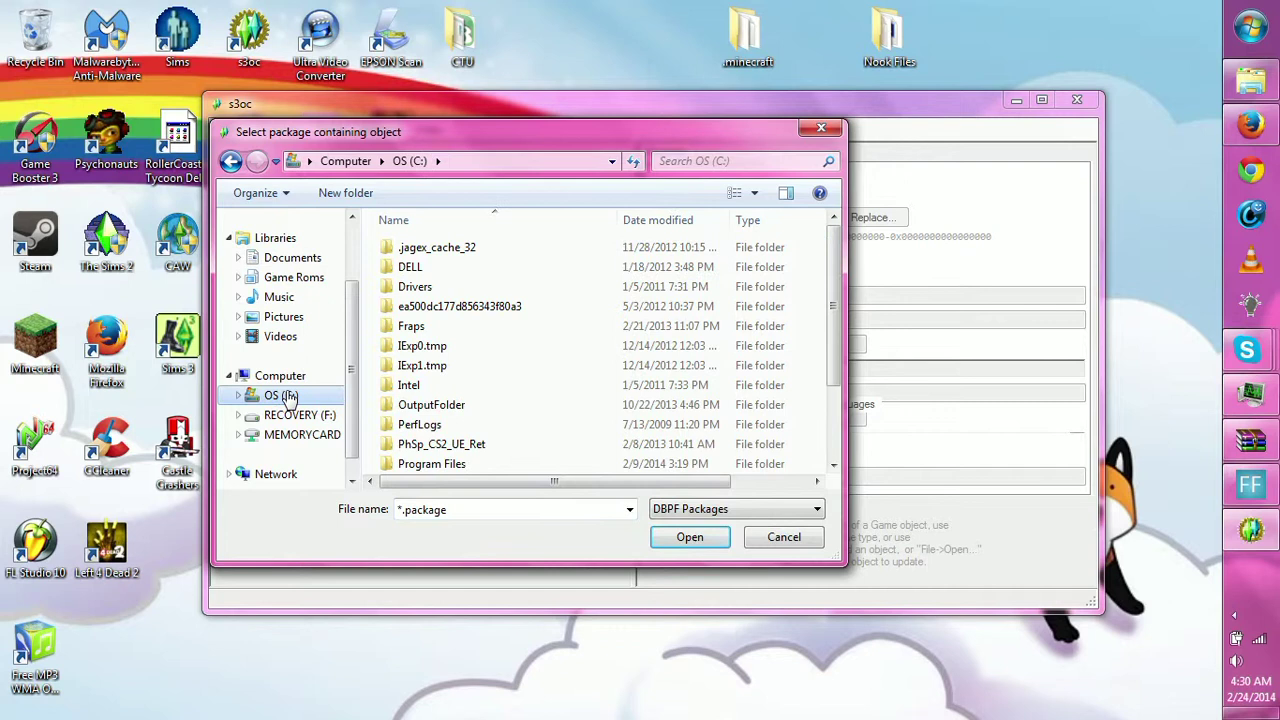
pyautogui.scroll(-2, 815, 400)
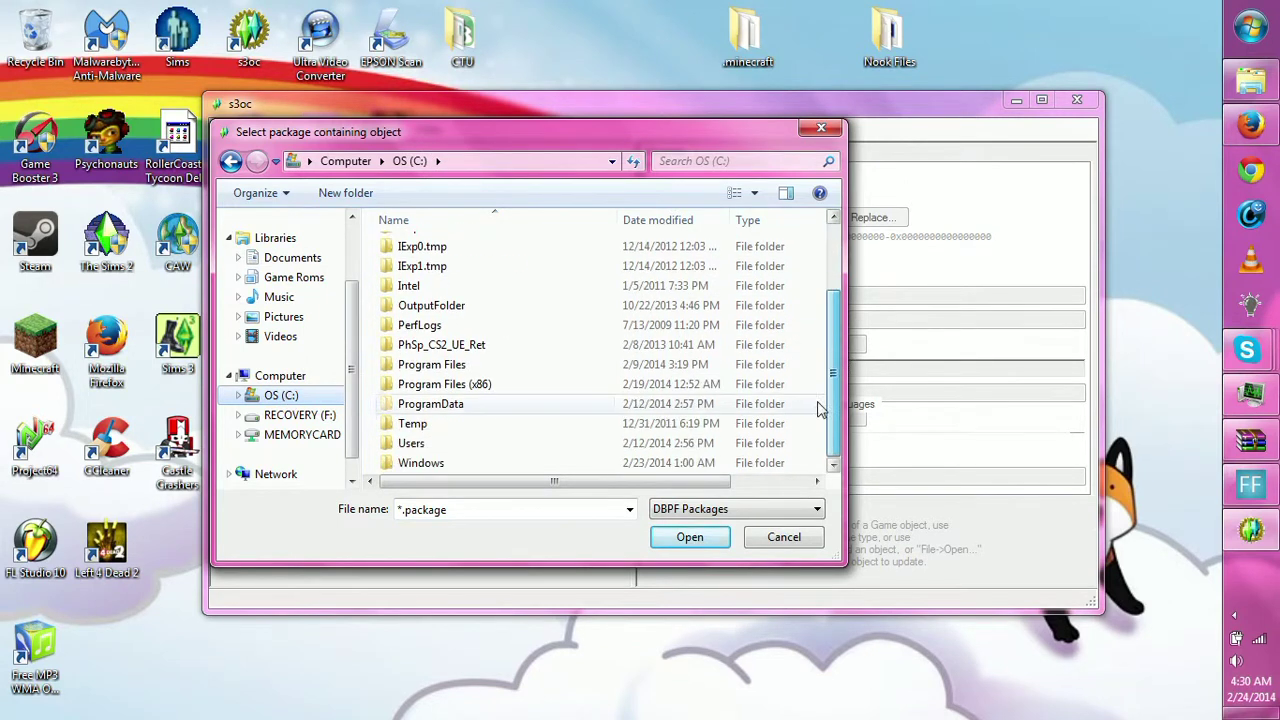
pyautogui.doubleClick(430, 385)
pyautogui.scroll(-4, 443, 310)
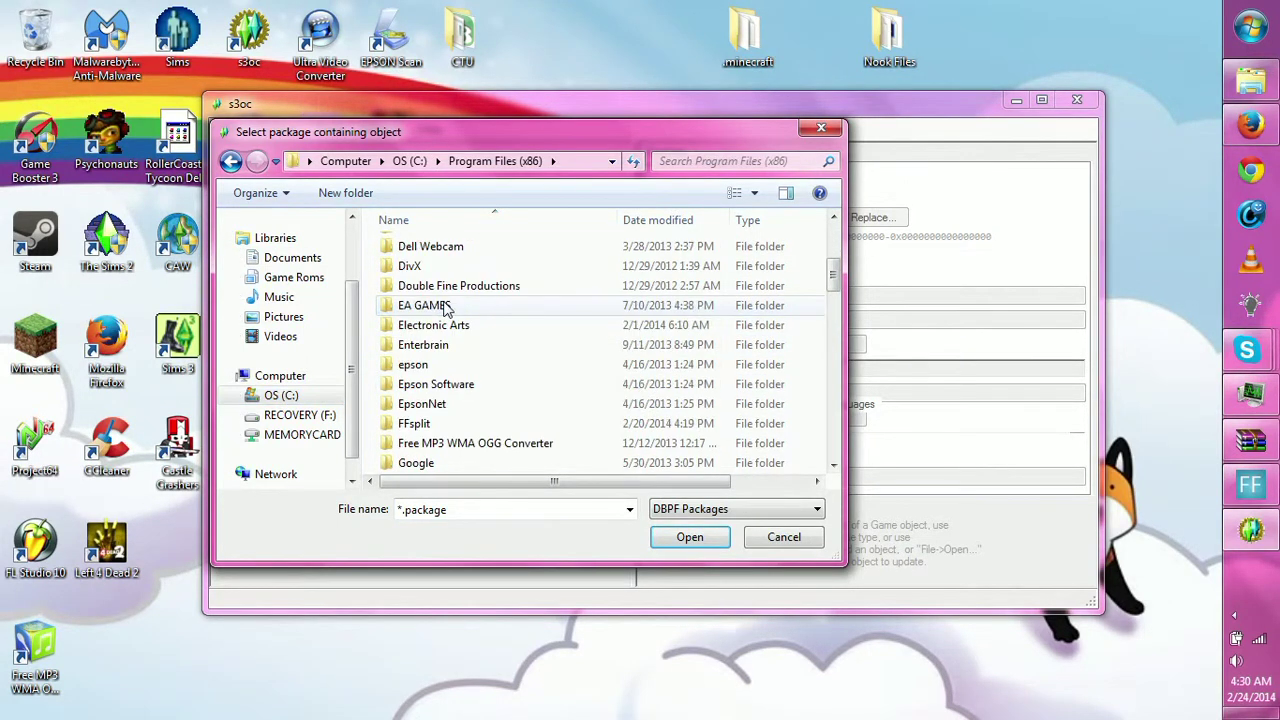
pyautogui.doubleClick(445, 326)
# - Go into The Sims 3 University Life folder and on to its GameData\Shared\Packages subfolder
pyautogui.click(443, 290)
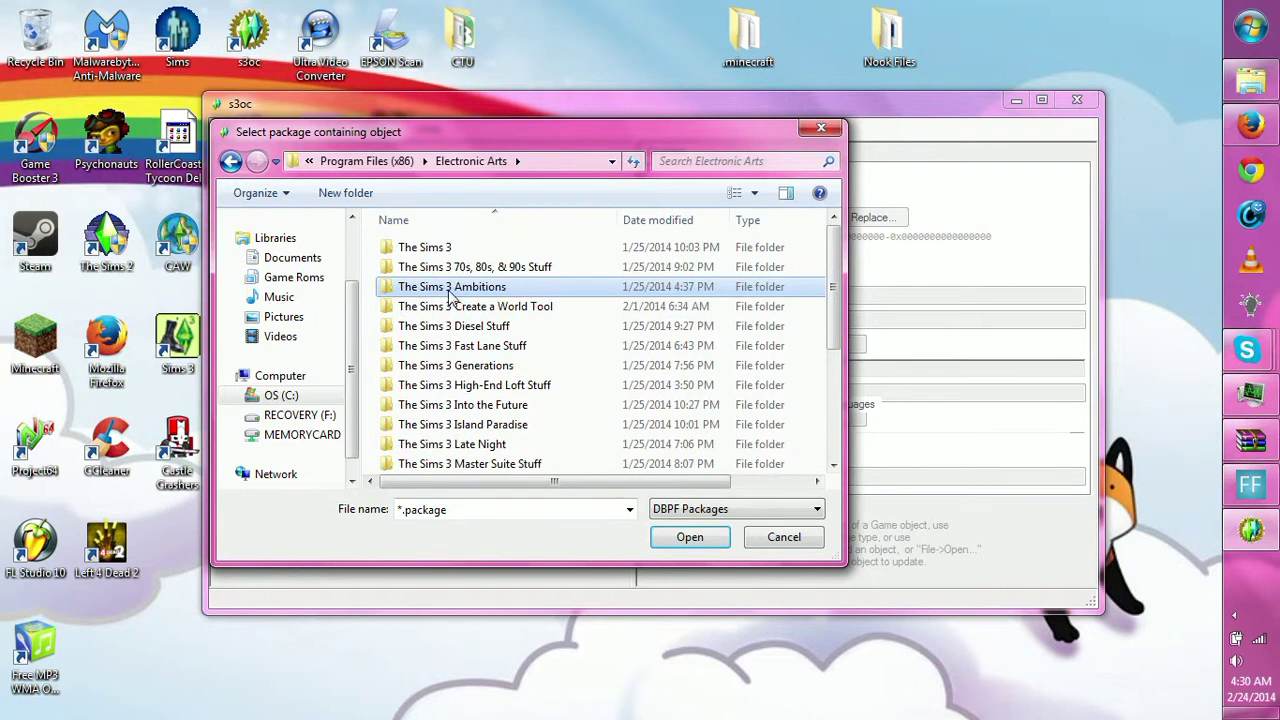
pyautogui.scroll(-1, 452, 291)
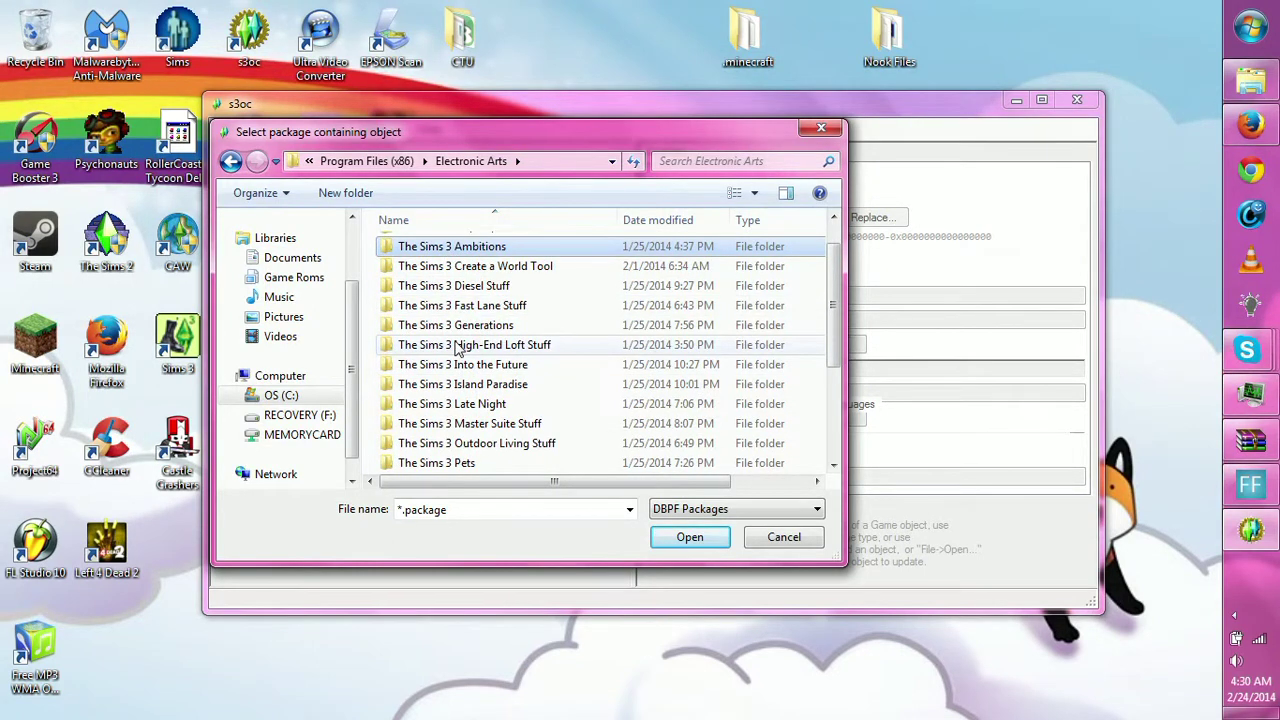
pyautogui.scroll(-2, 470, 348)
pyautogui.scroll(-1, 510, 400)
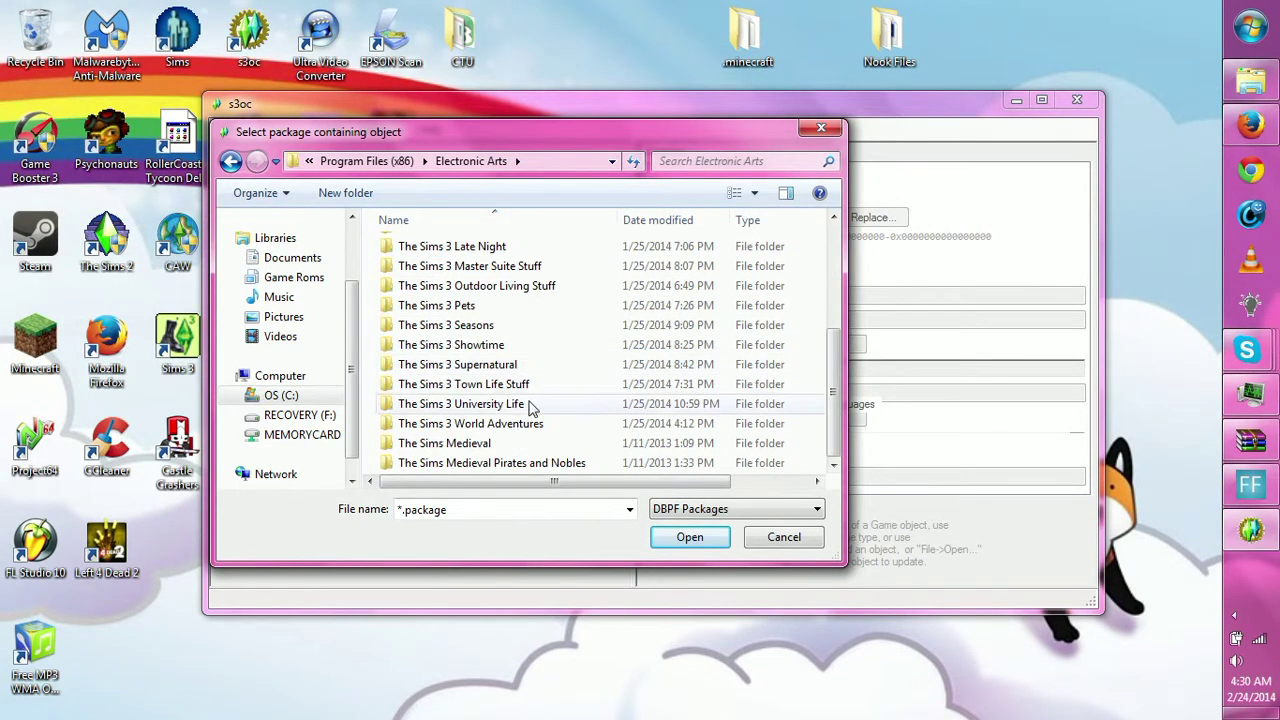
pyautogui.doubleClick(512, 404)
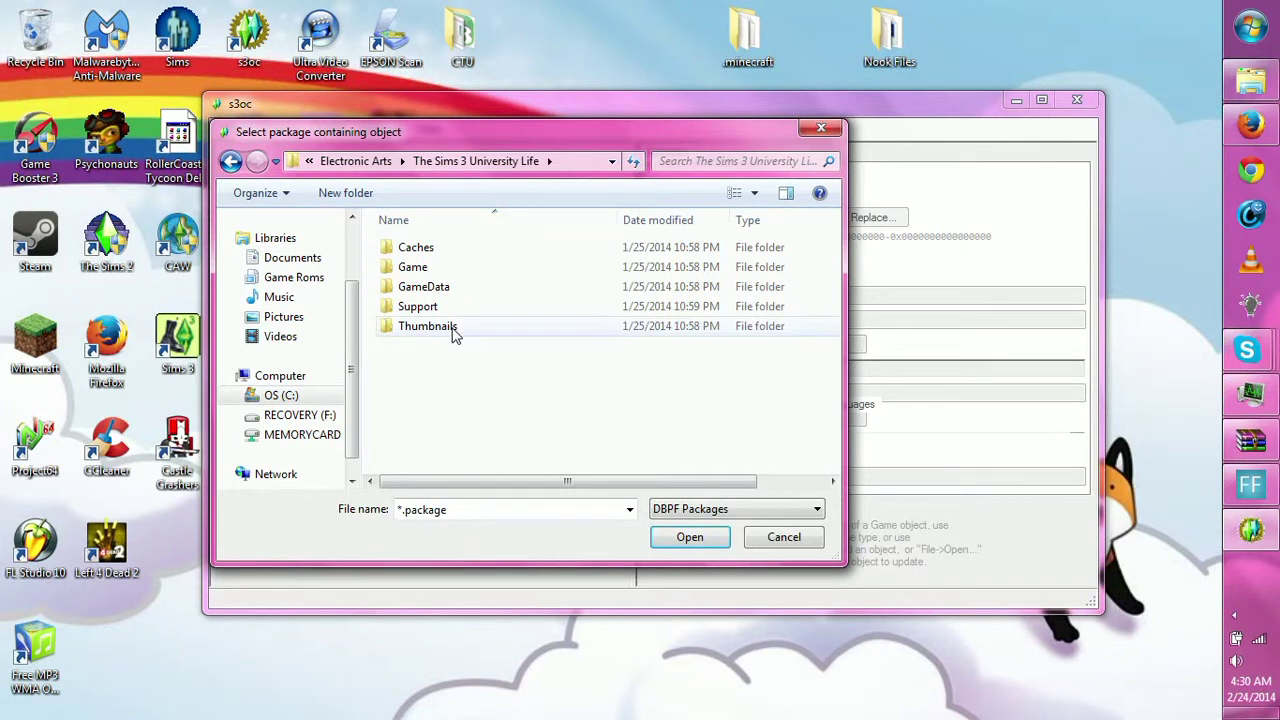
pyautogui.doubleClick(422, 286)
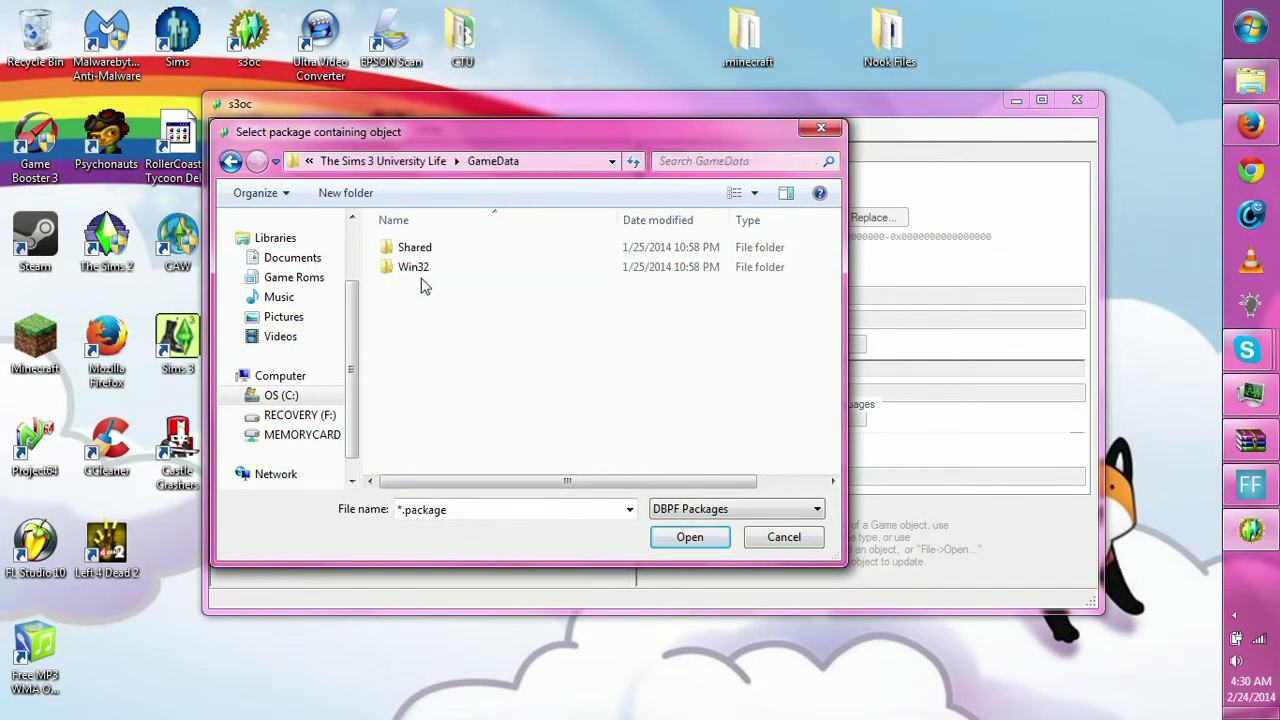
pyautogui.doubleClick(414, 250)
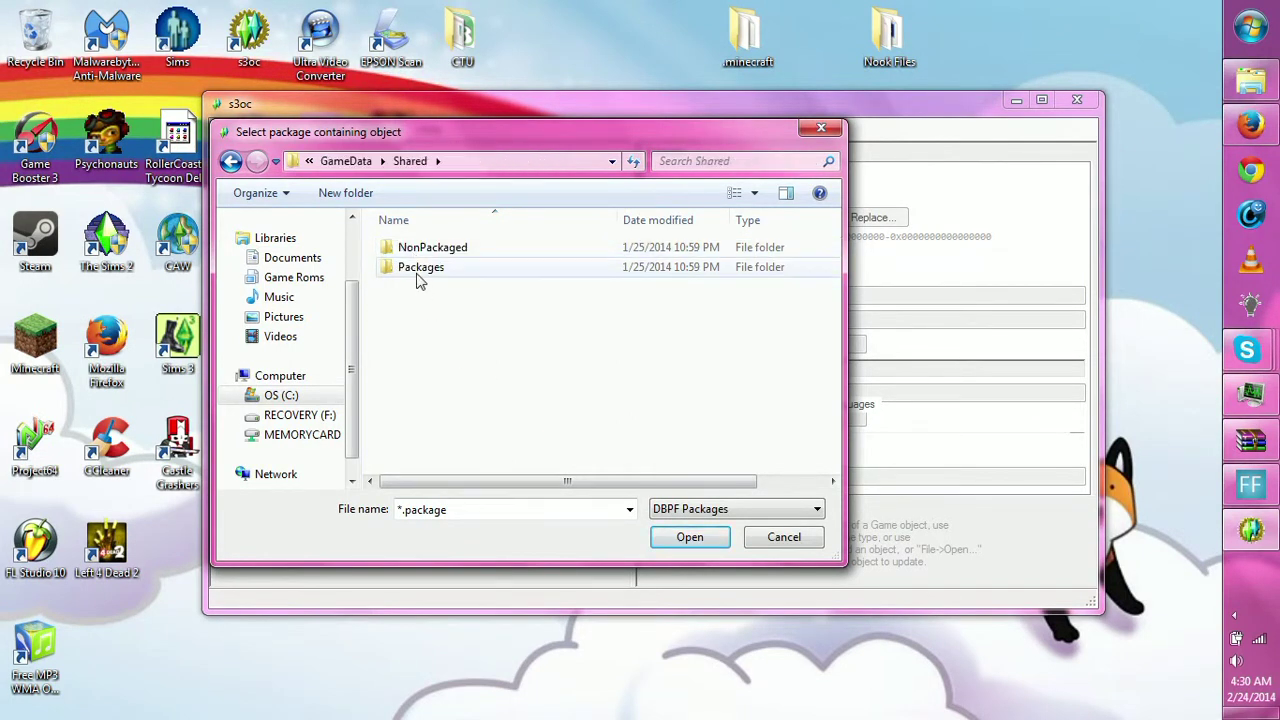
pyautogui.doubleClick(418, 272)
# - Try to open the FullBuild_p18 package from the University Life Packages folder
pyautogui.click(441, 256)
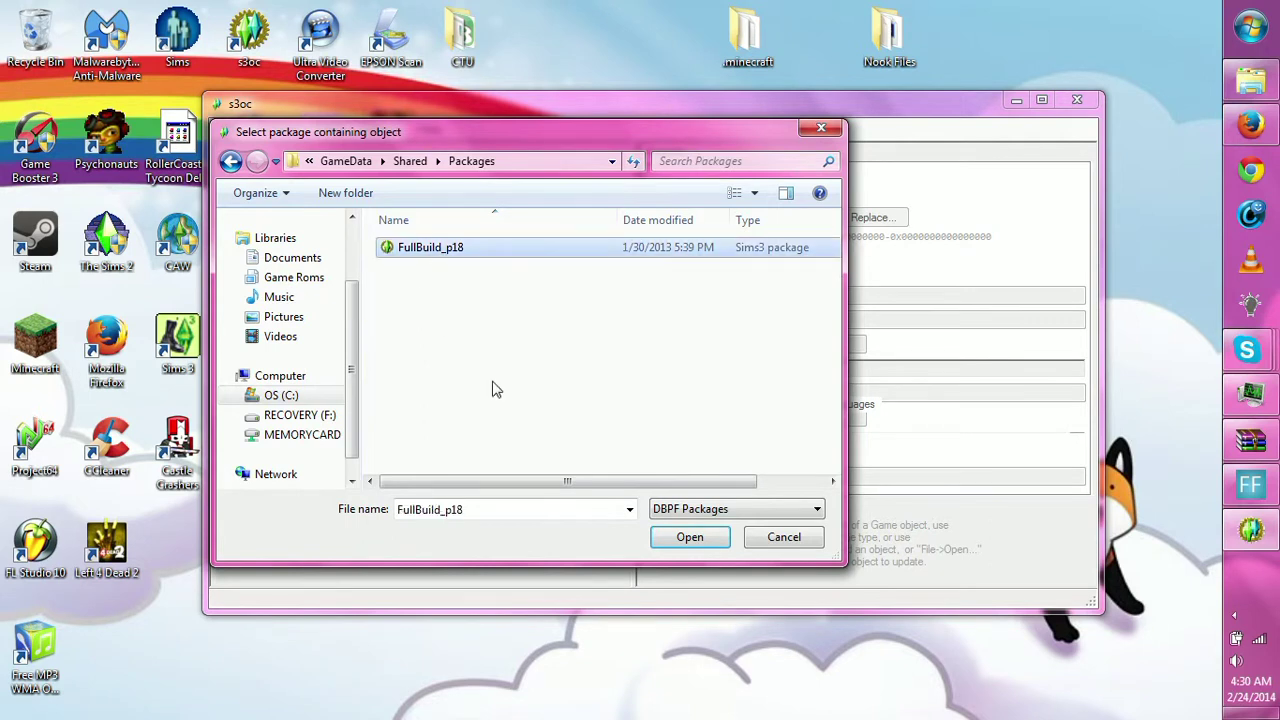
pyautogui.click(684, 541)
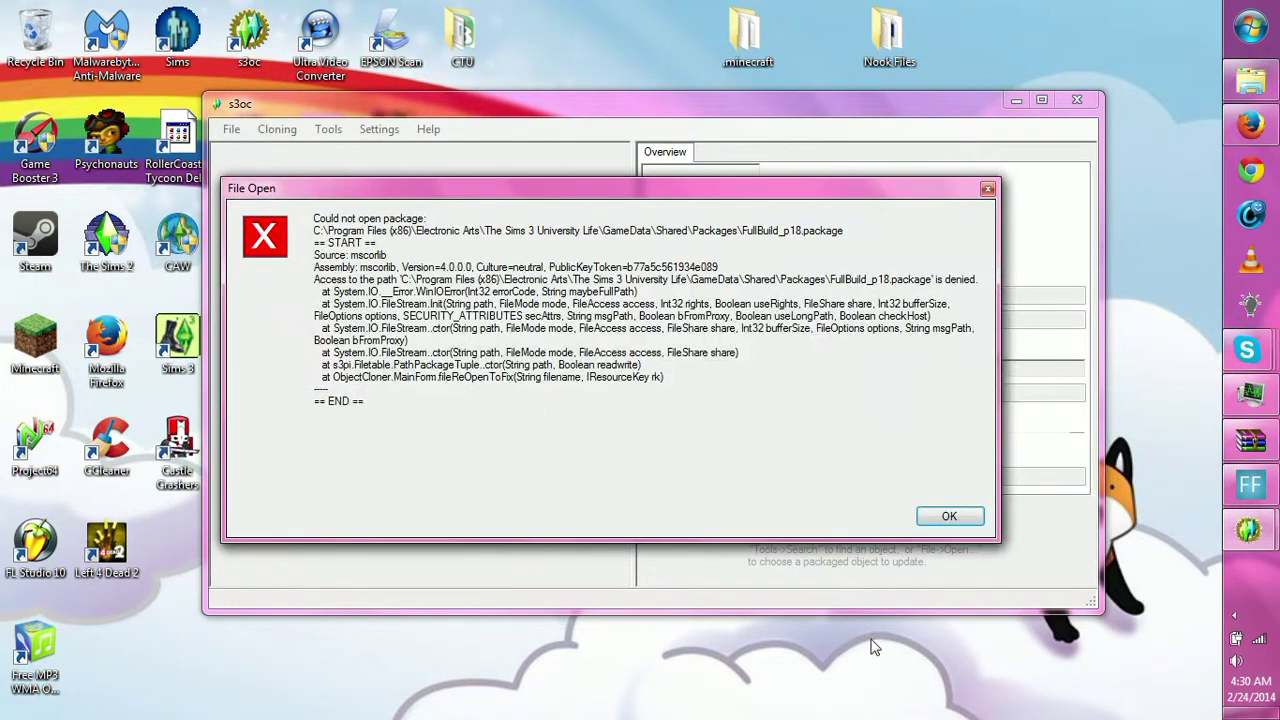
pyautogui.click(987, 189)
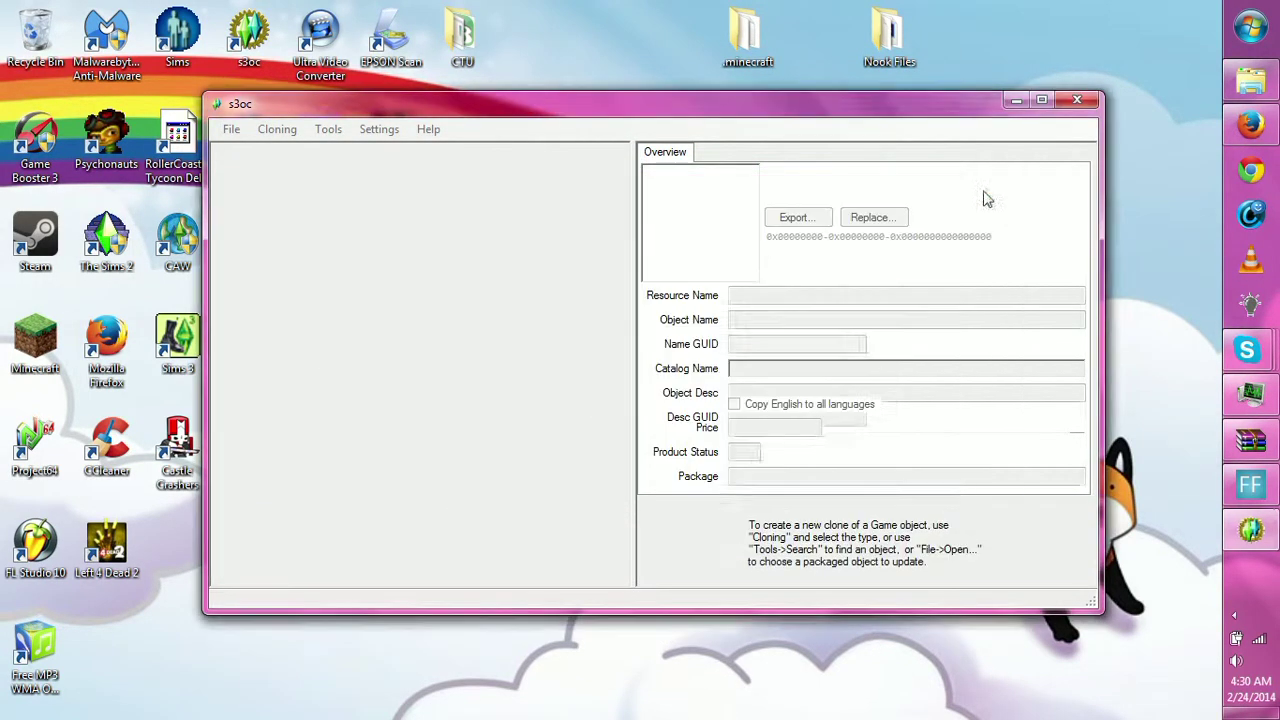
# - Open the copy of the FullBuild_p18 package stored in the Documents library
pyautogui.click(231, 130)
pyautogui.click(243, 150)
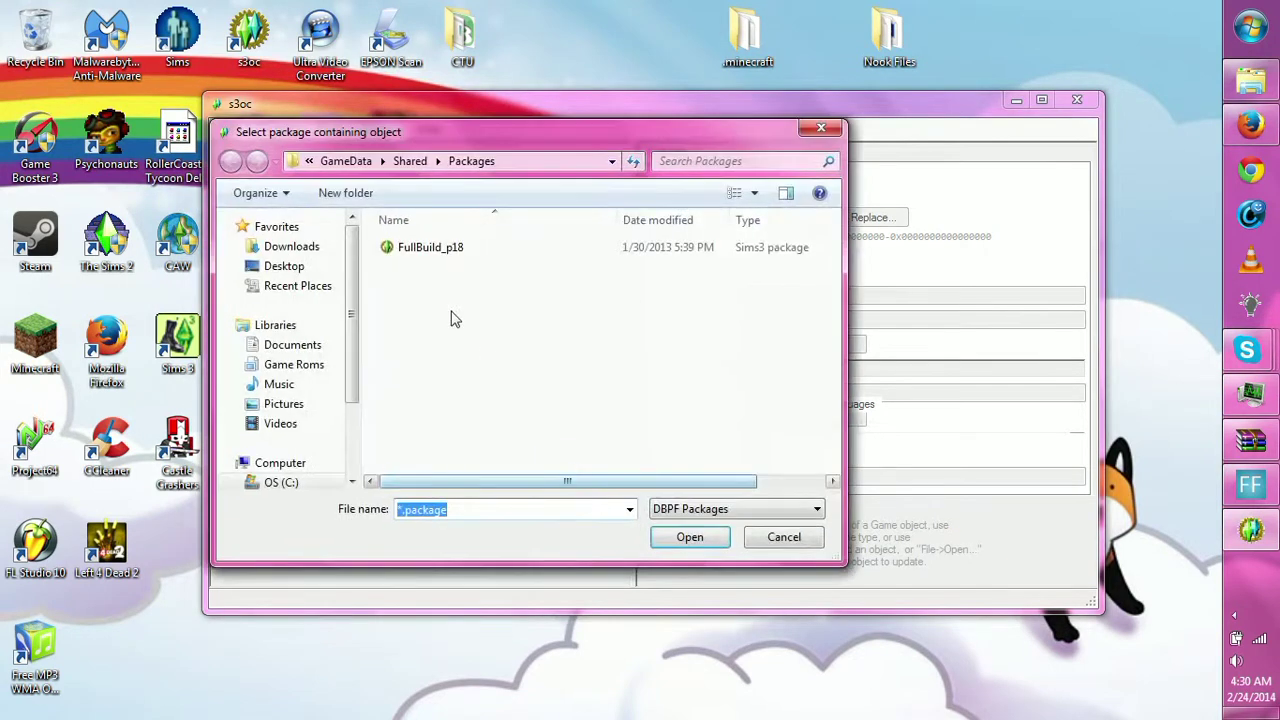
pyautogui.click(300, 345)
pyautogui.scroll(-10, 495, 350)
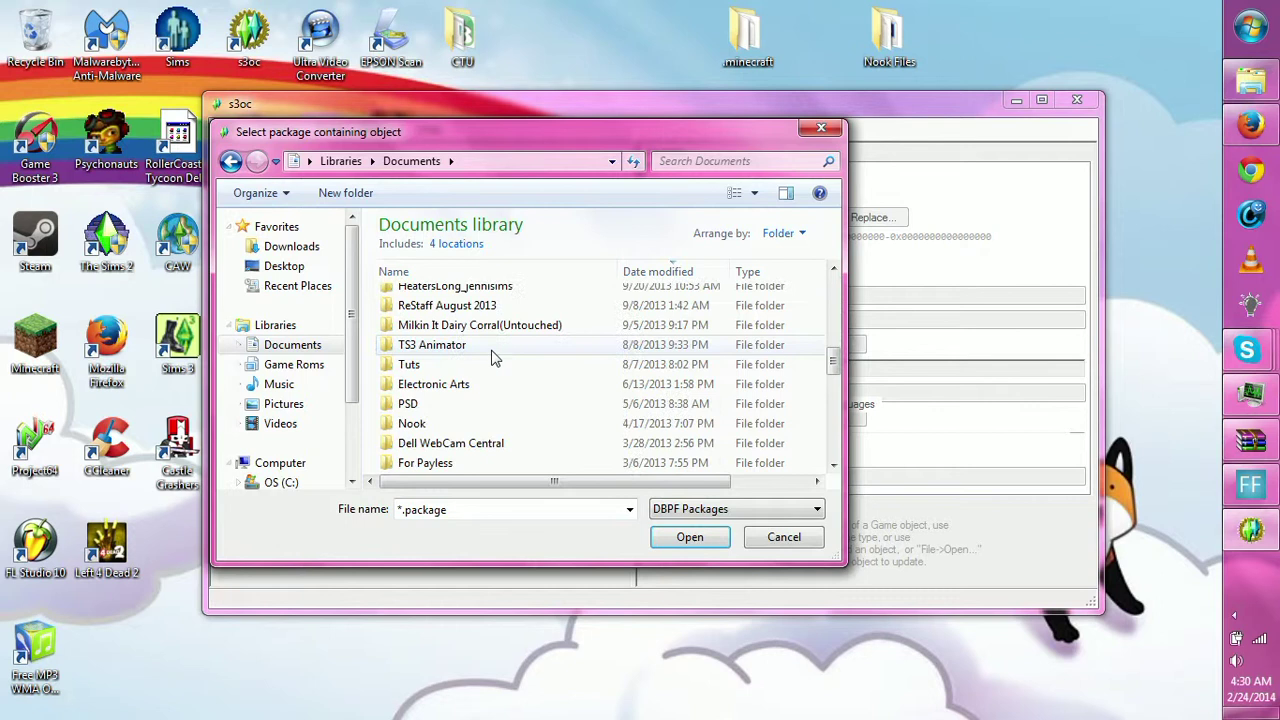
pyautogui.scroll(10, 491, 358)
pyautogui.scroll(-13, 491, 355)
pyautogui.scroll(3, 491, 355)
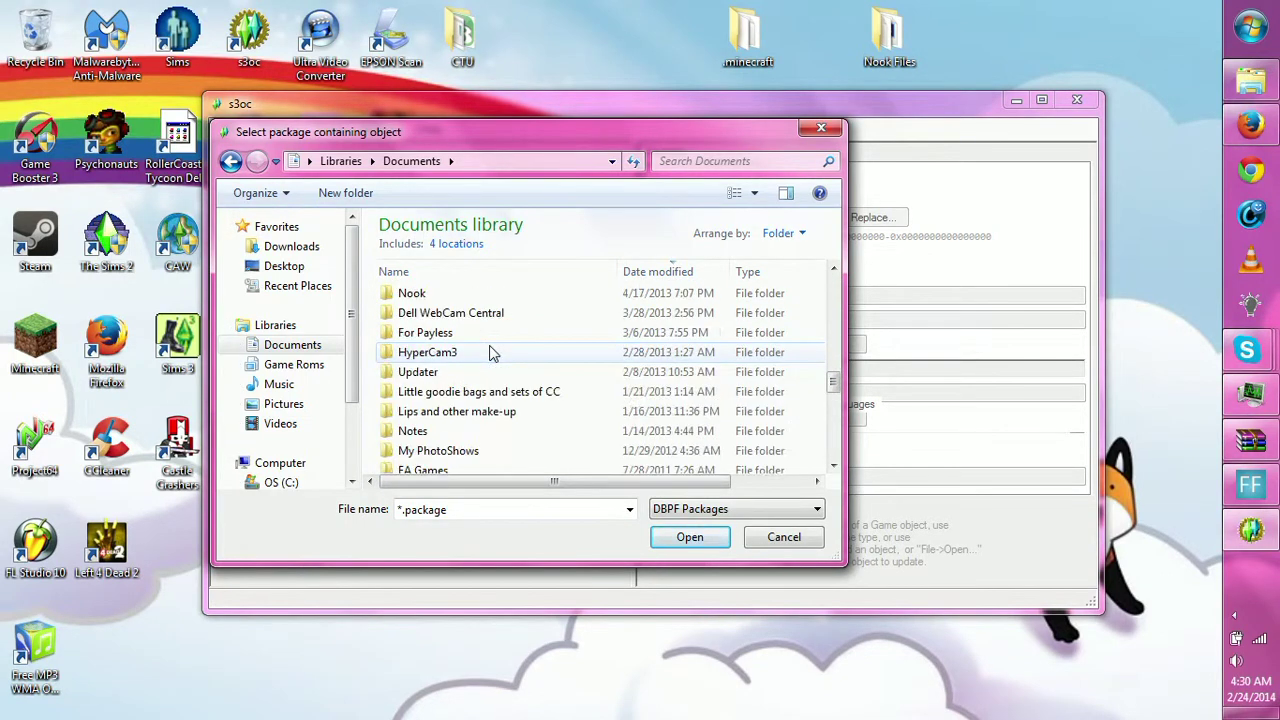
pyautogui.scroll(-3, 491, 352)
pyautogui.click(462, 366)
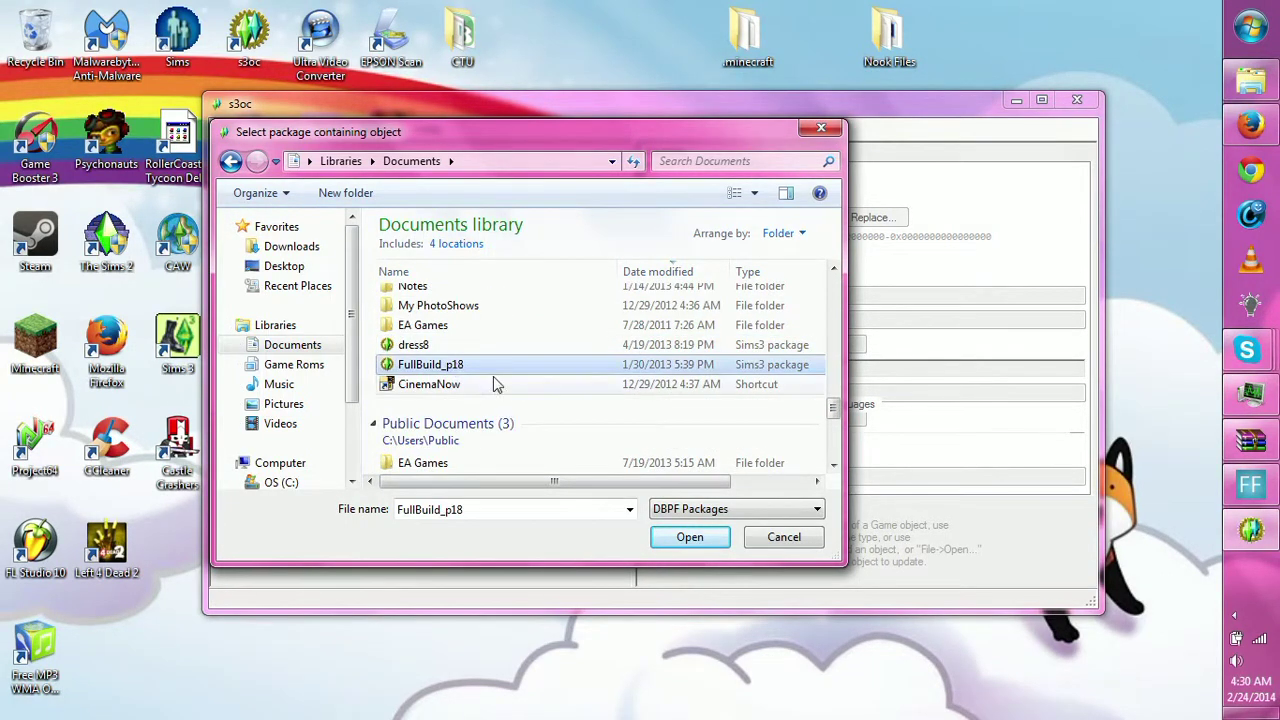
pyautogui.click(686, 540)
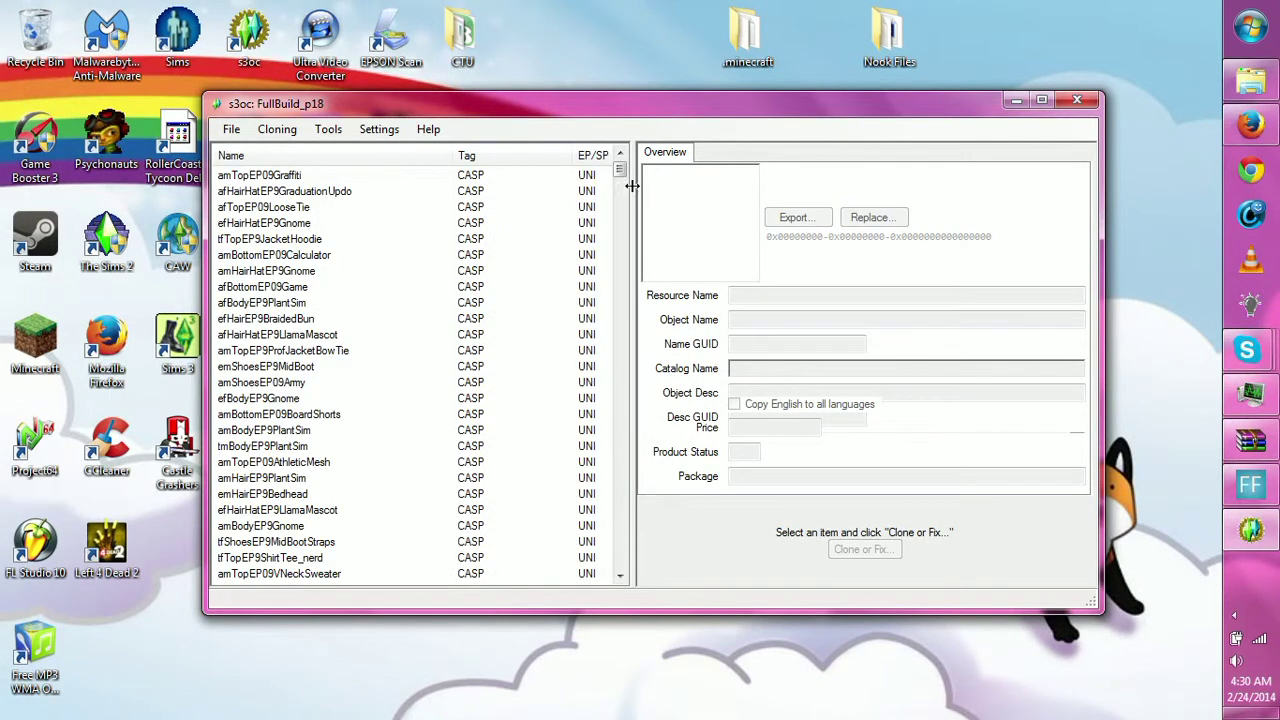
# - Find and select the suitcaseVintage object in the FullBuild_p18 object list
pyautogui.click(318, 255)
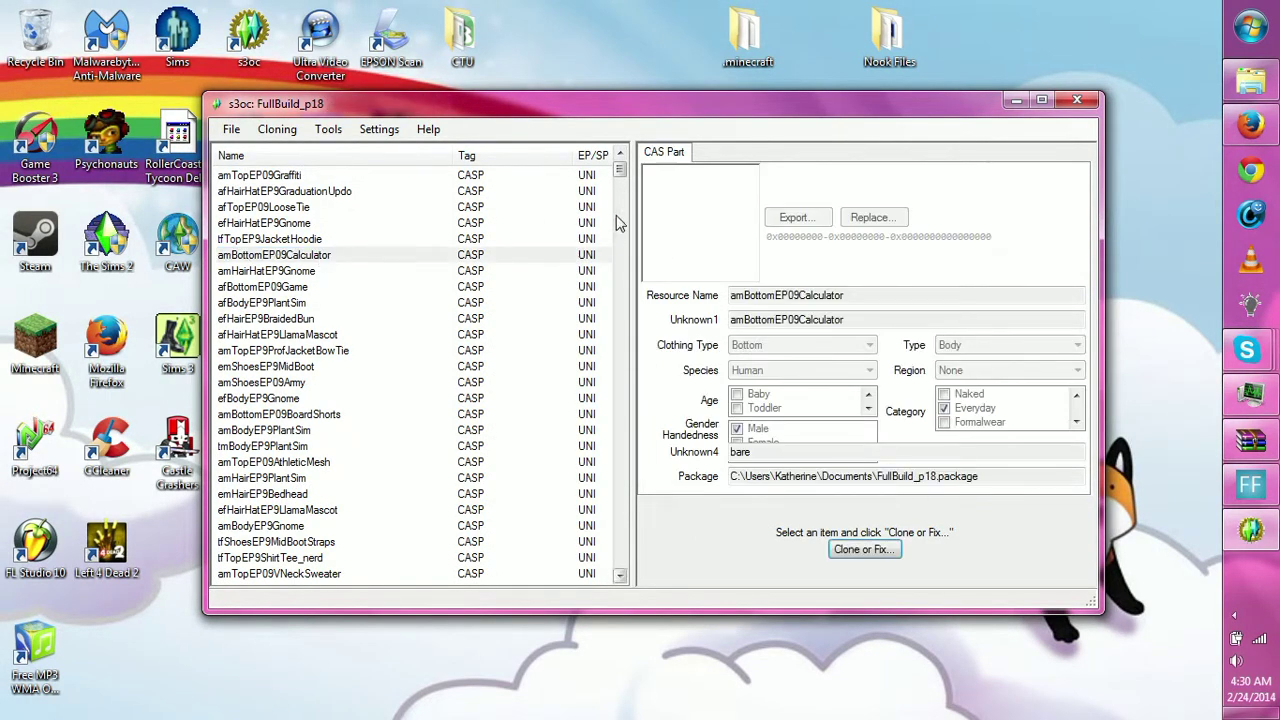
pyautogui.moveTo(620, 177); pyautogui.dragTo(606, 557)
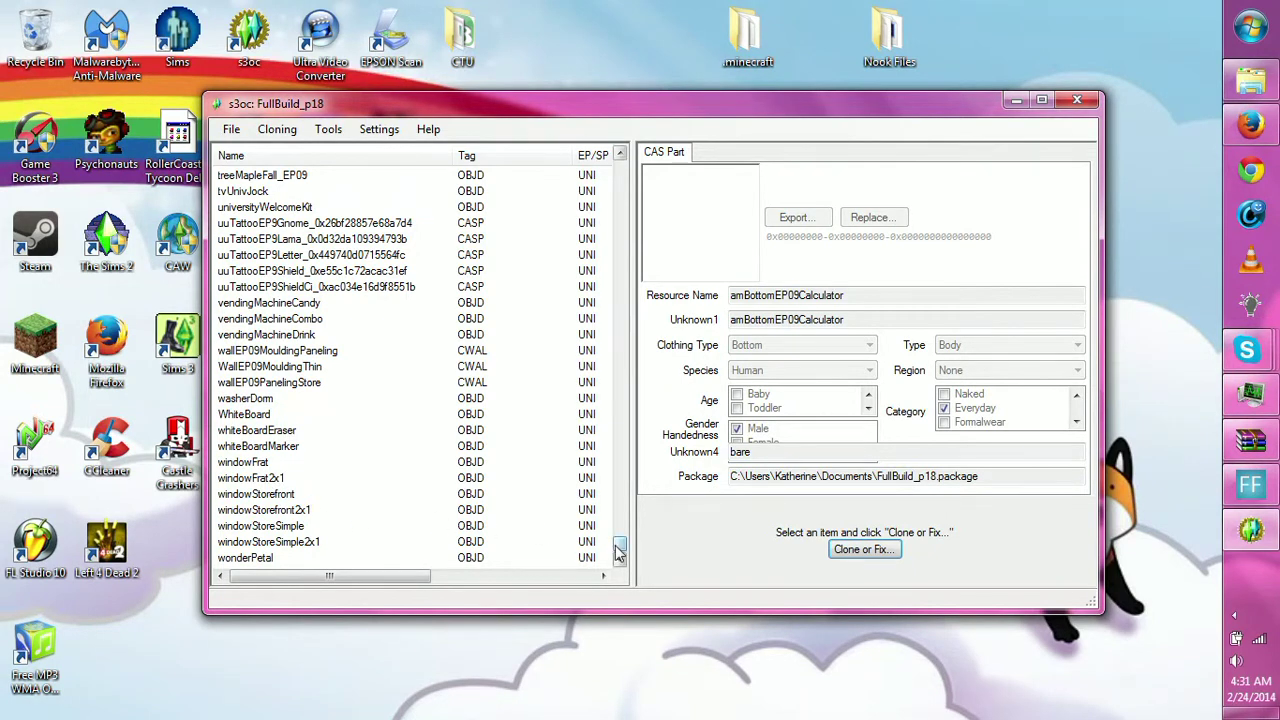
pyautogui.moveTo(616, 548)
pyautogui.mouseDown()
pyautogui.moveTo(624, 478)
pyautogui.moveTo(624, 560)
pyautogui.mouseUp()
pyautogui.moveTo(628, 553)
pyautogui.mouseDown()
pyautogui.moveTo(645, 450)
pyautogui.moveTo(643, 500)
pyautogui.mouseUp()
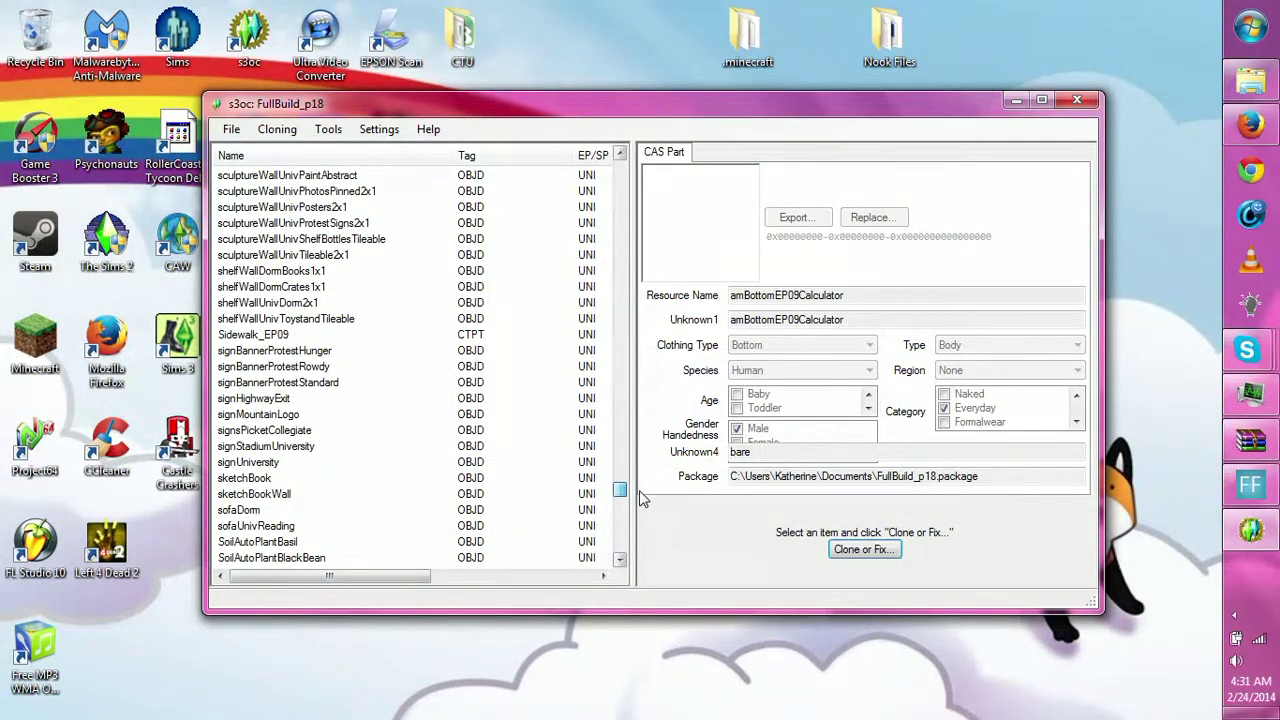
pyautogui.moveTo(643, 500); pyautogui.dragTo(643, 518)
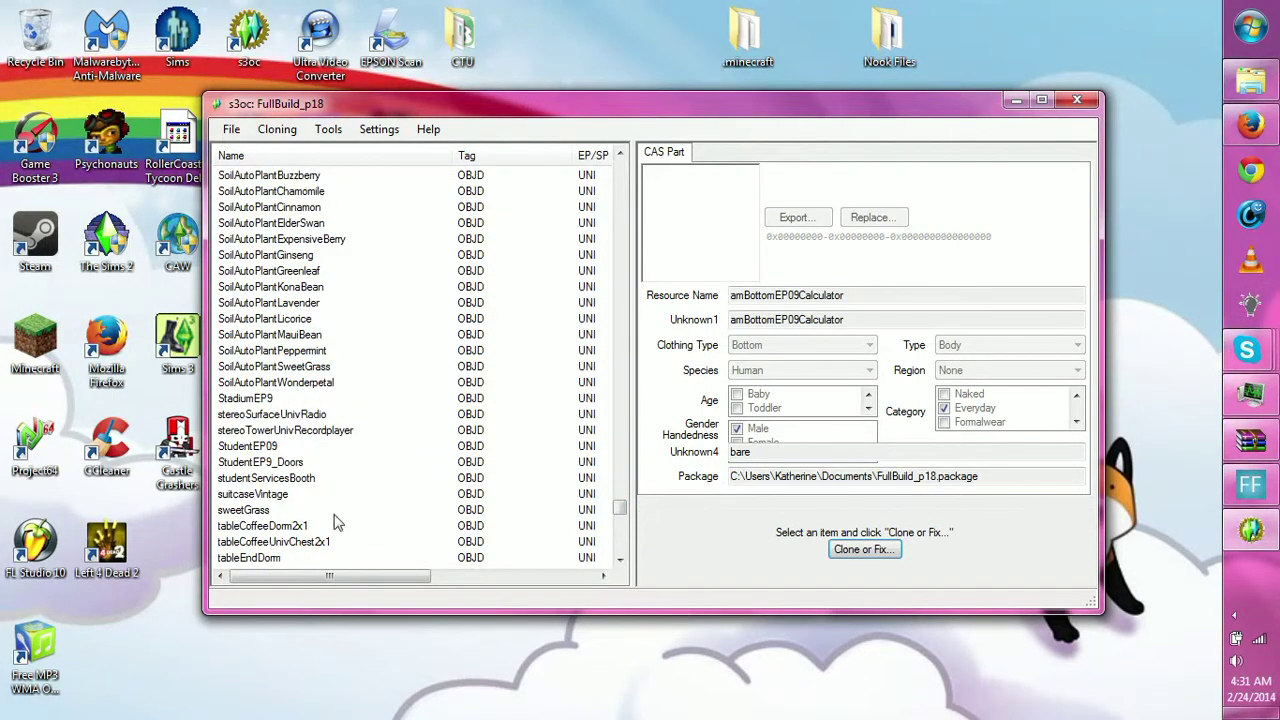
pyautogui.click(280, 496)
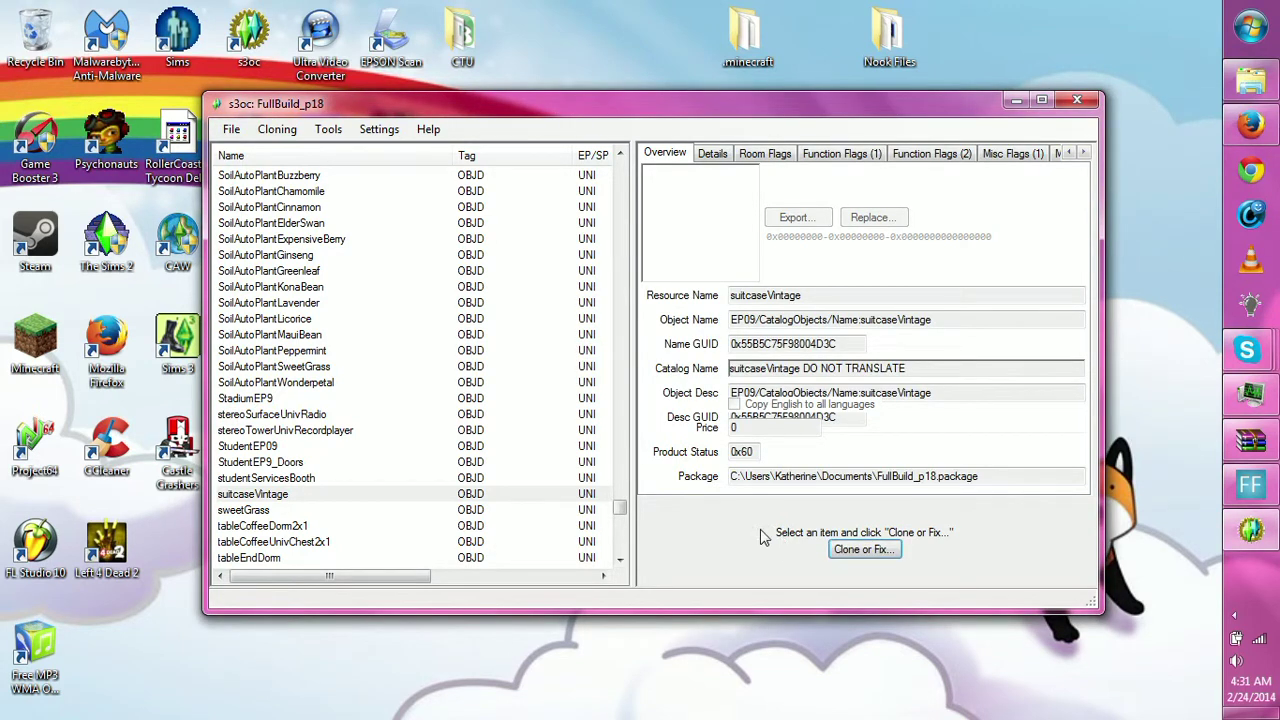
# - Start cloning suitcaseVintage with the option to create a clone package enabled
pyautogui.click(862, 550)
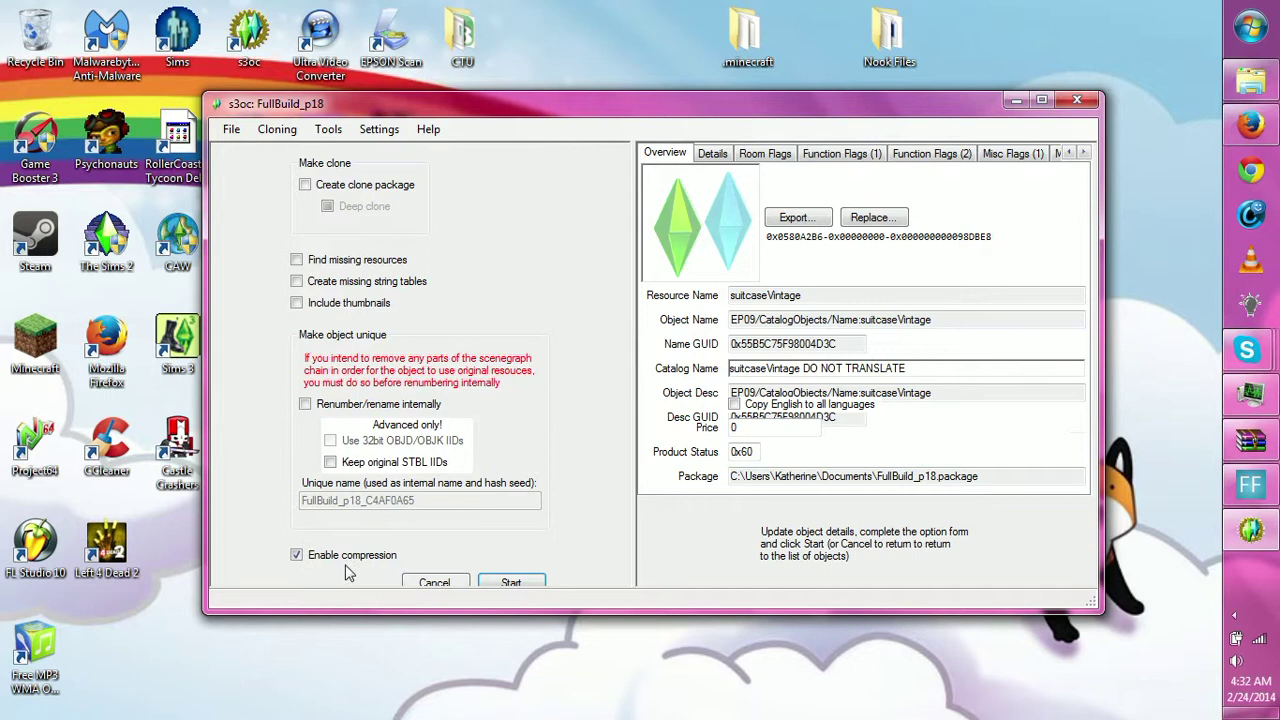
pyautogui.click(305, 185)
pyautogui.click(529, 586)
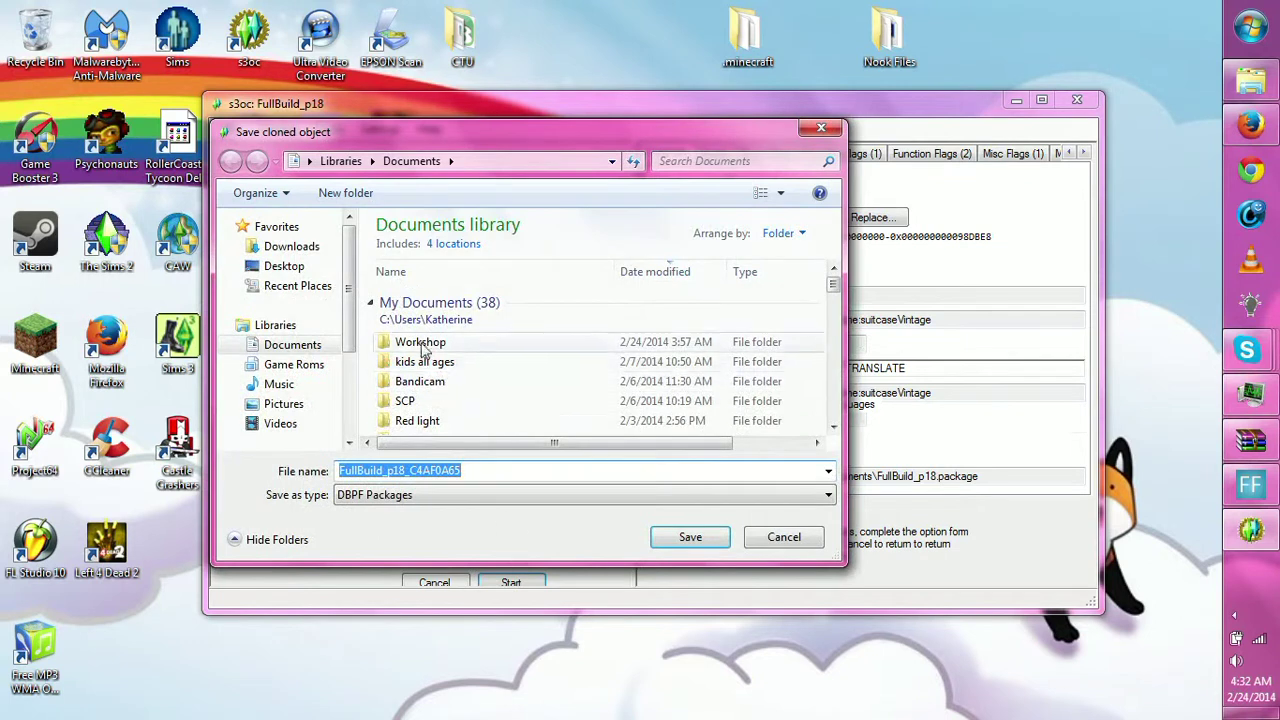
# - Go to the Workshop\cushion multi folder for the cloned package, cancel the save and close s3oc
pyautogui.doubleClick(424, 345)
pyautogui.doubleClick(425, 302)
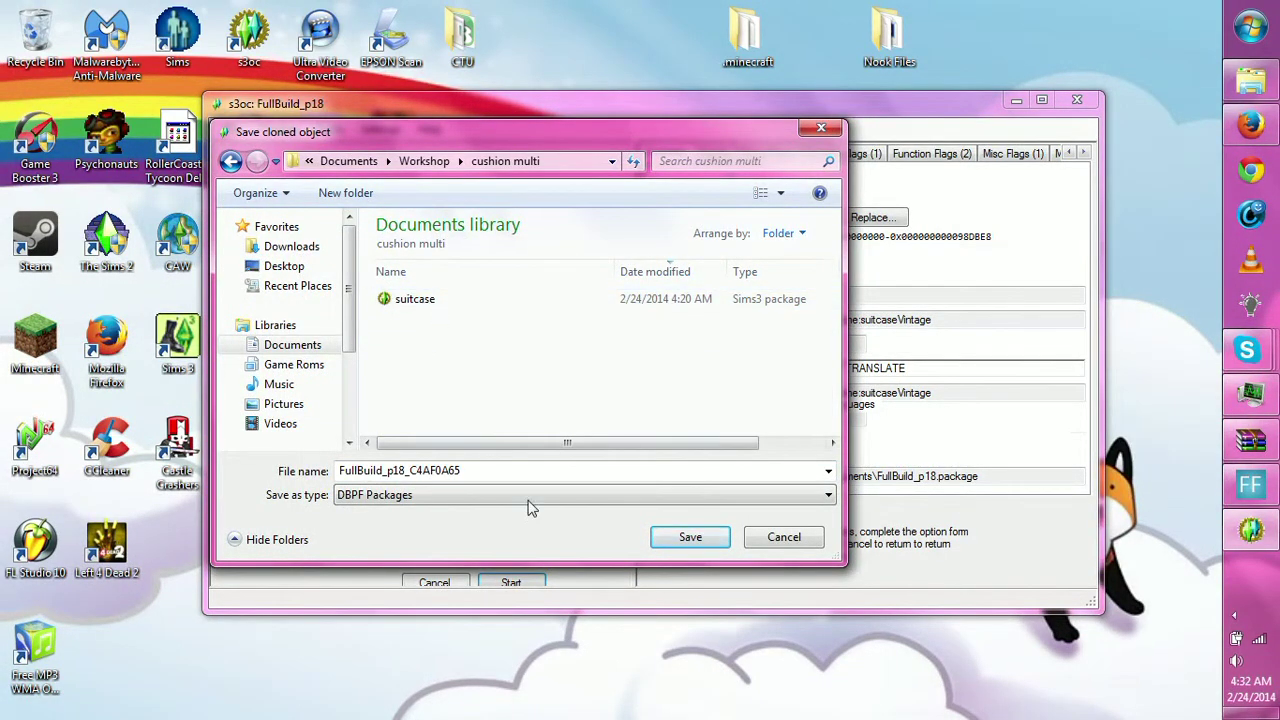
pyautogui.click(813, 131)
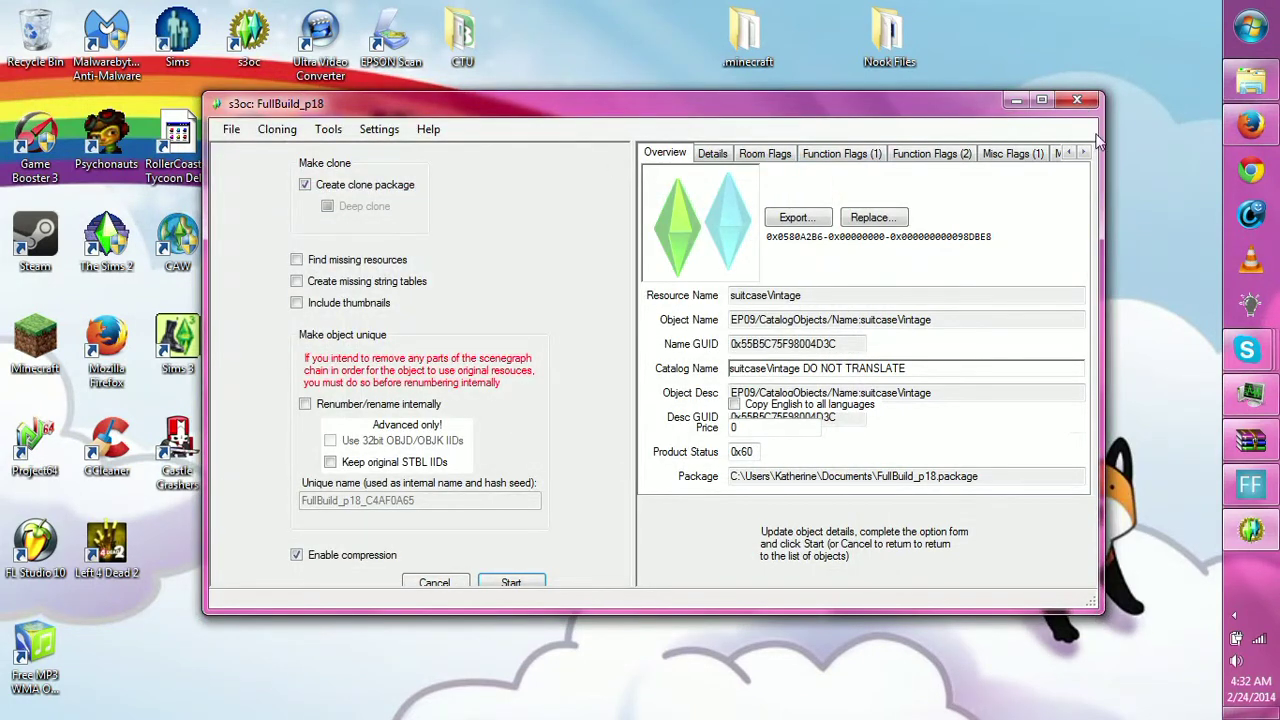
pyautogui.click(1077, 103)
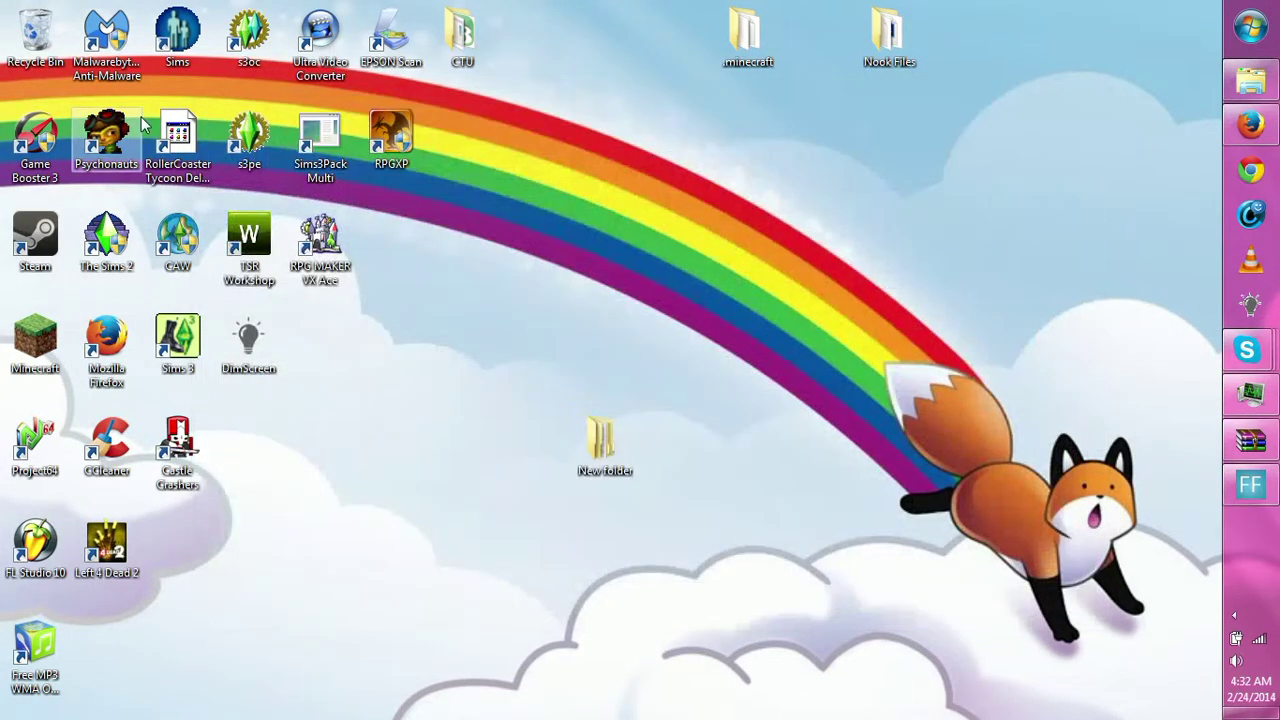
# - Launch TSR Workshop and start a new project that imports a .package file
pyautogui.click(1251, 30)
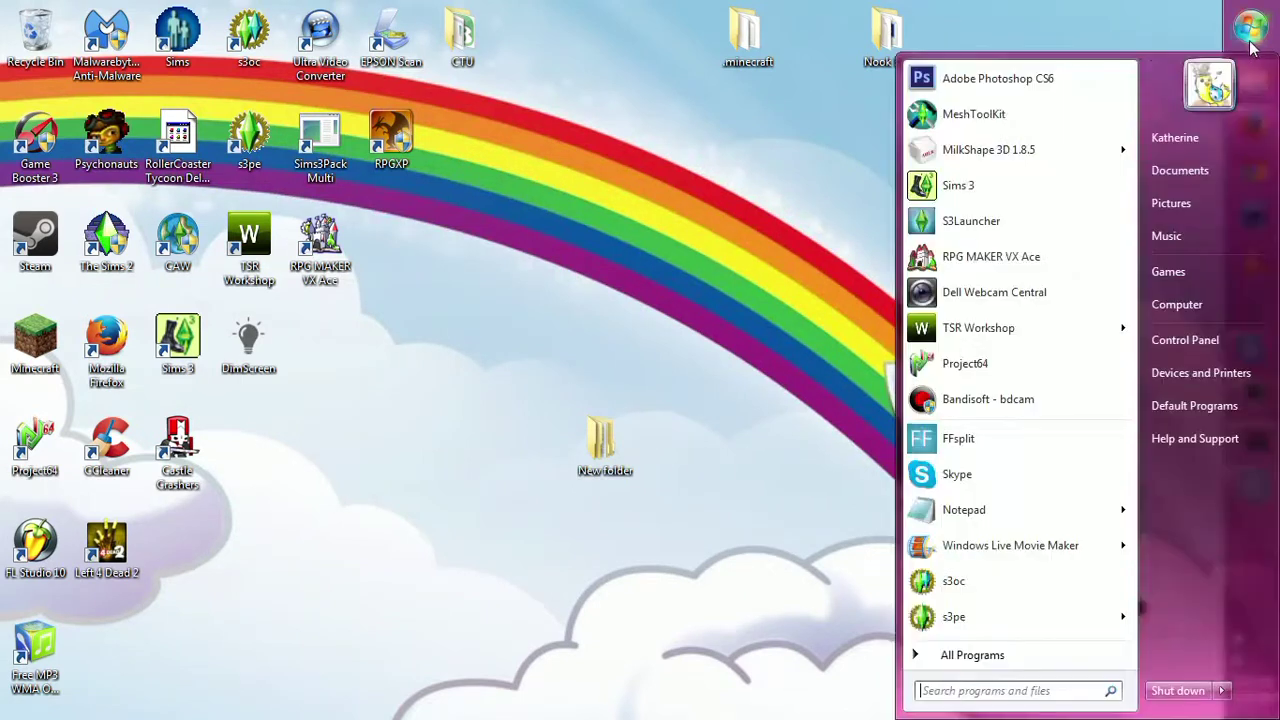
pyautogui.click(960, 318)
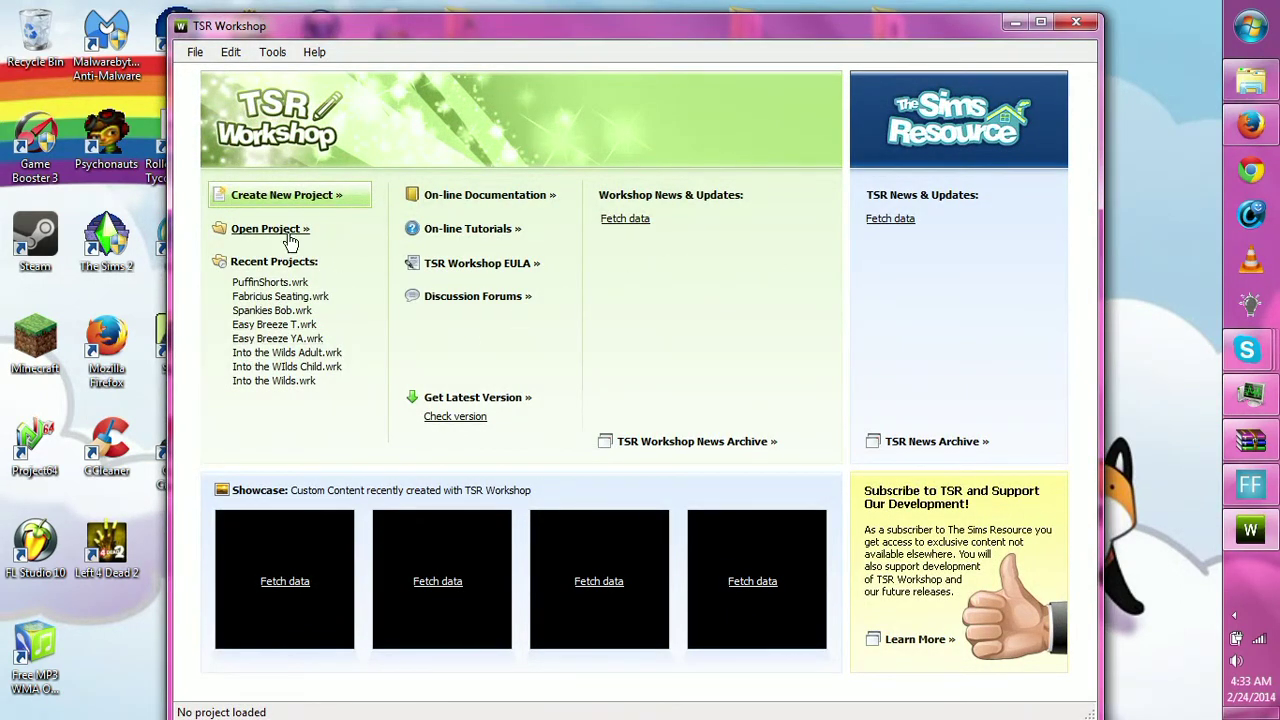
pyautogui.click(292, 200)
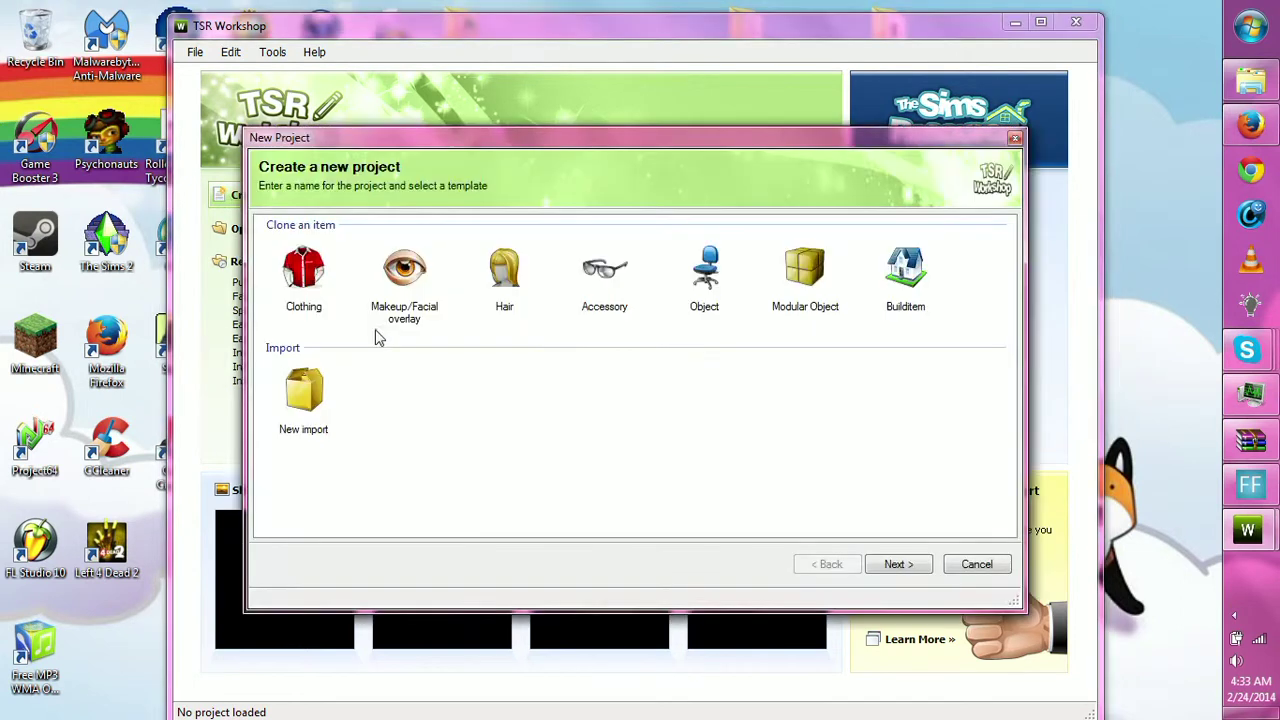
pyautogui.doubleClick(316, 396)
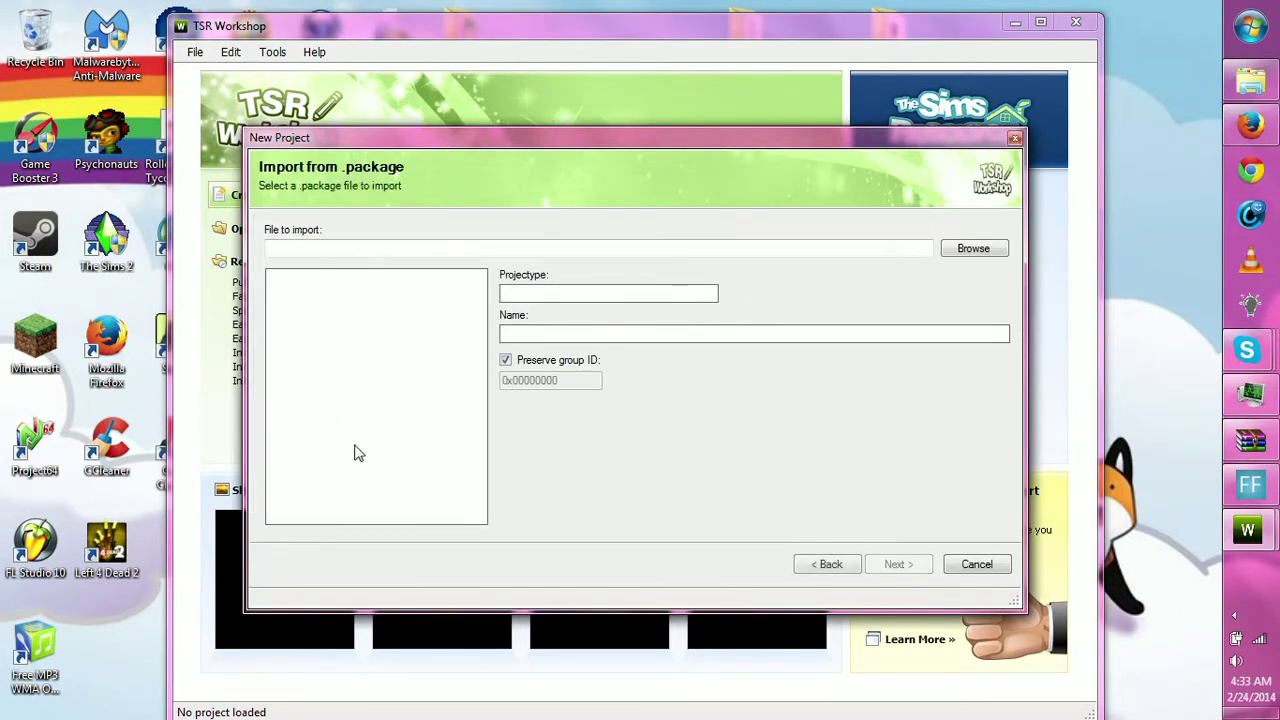
# - Choose suitcase.package from the Workshop\cushion multi folder as the file to import, filtering the file list to Package (*.package)
pyautogui.click(980, 250)
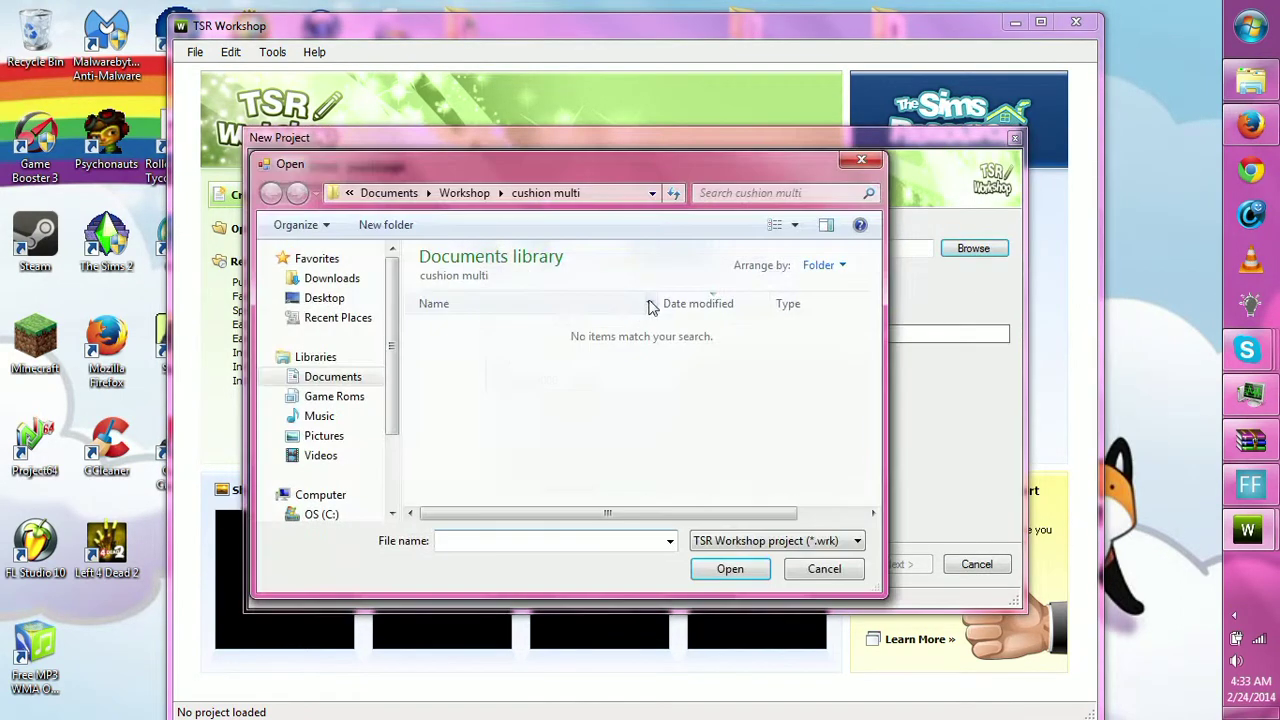
pyautogui.click(760, 541)
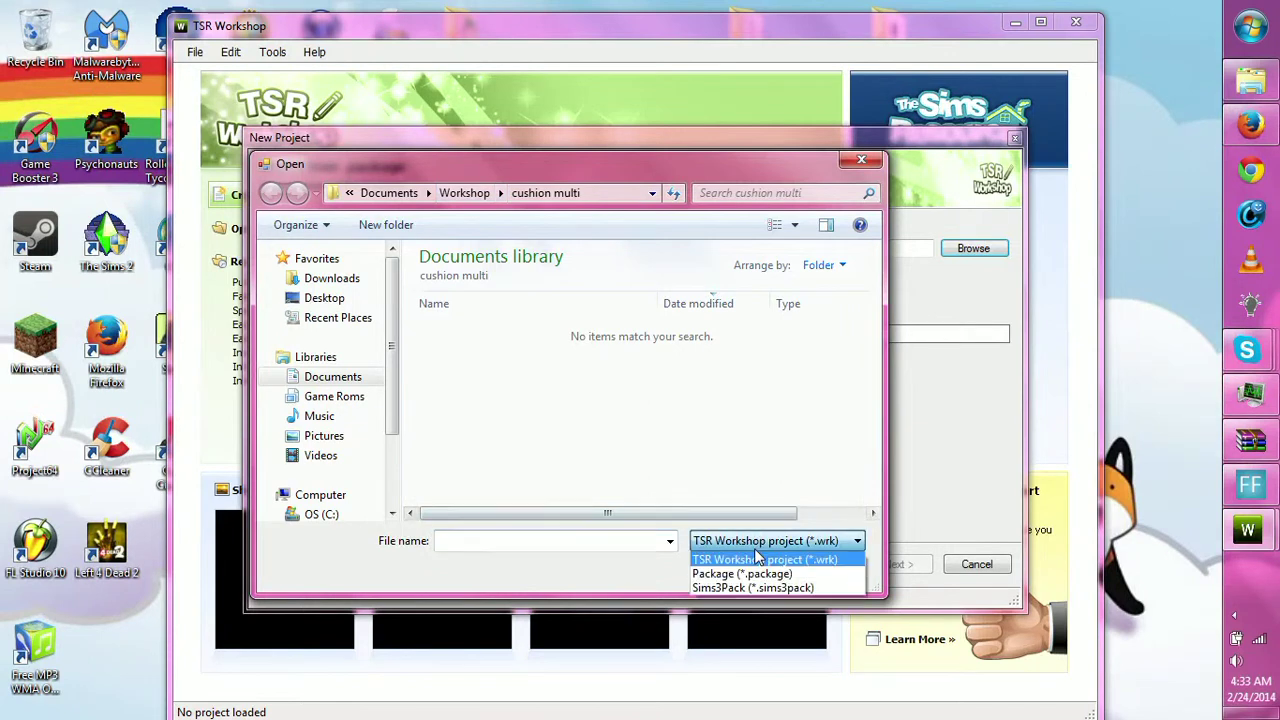
pyautogui.click(744, 575)
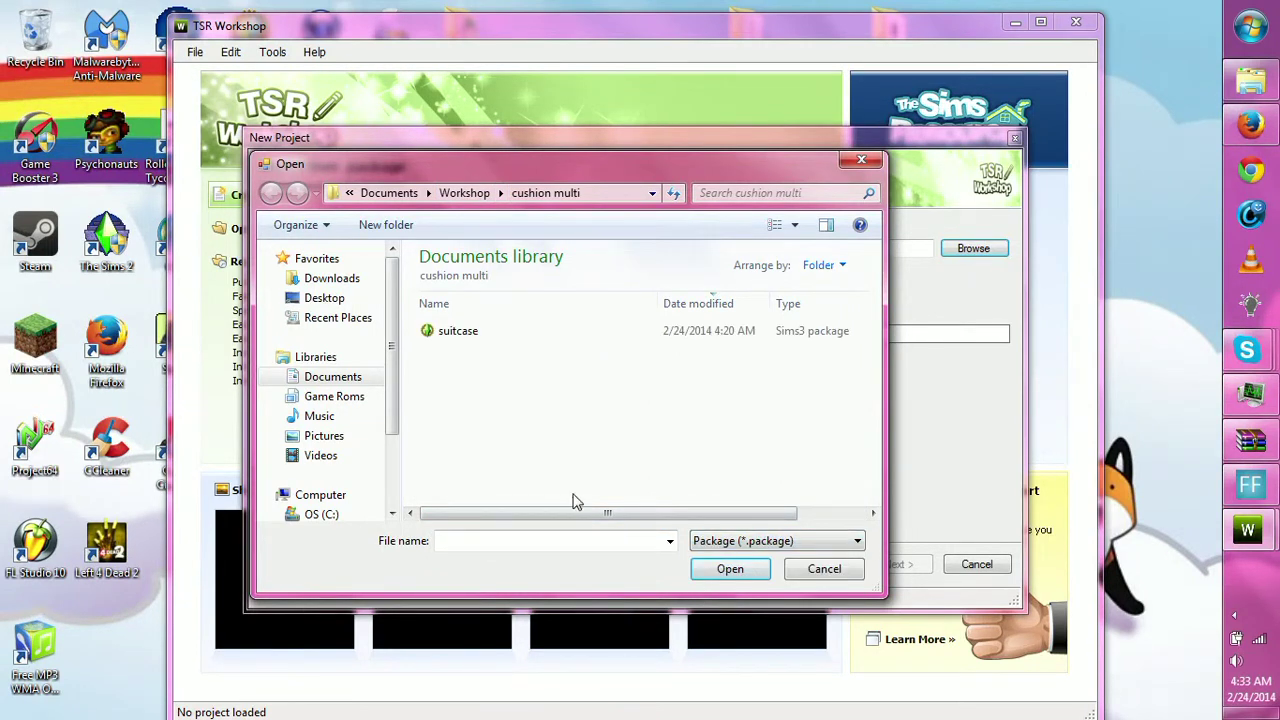
pyautogui.click(503, 335)
pyautogui.click(730, 569)
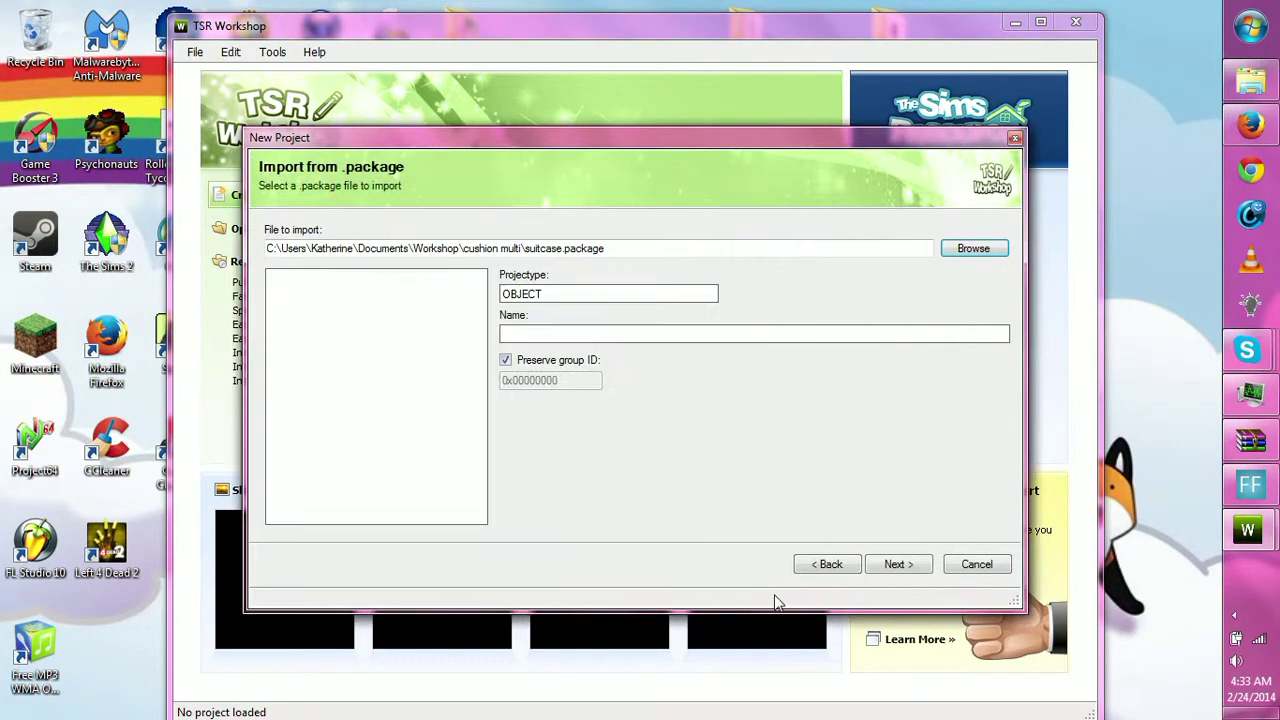
# - Proceed through the import wizard, ignore the reported error and continue without sending a report so the project loads
pyautogui.click(894, 565)
pyautogui.click(900, 564)
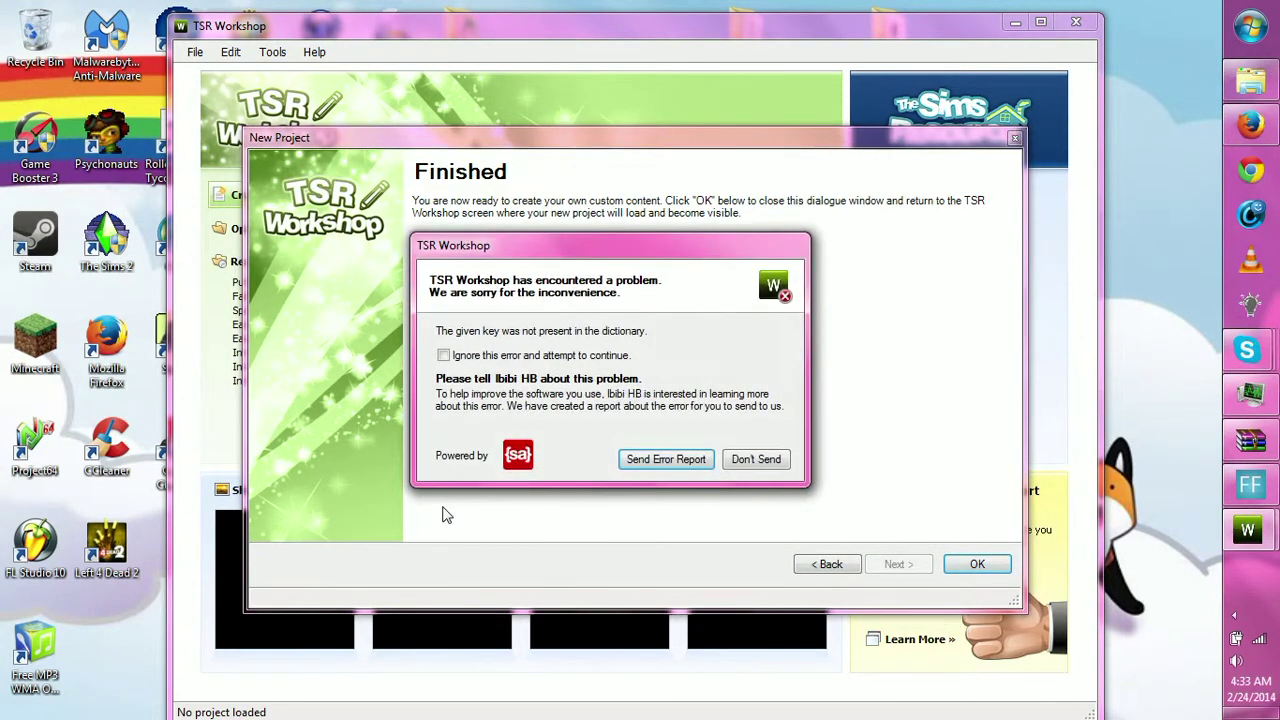
pyautogui.click(446, 358)
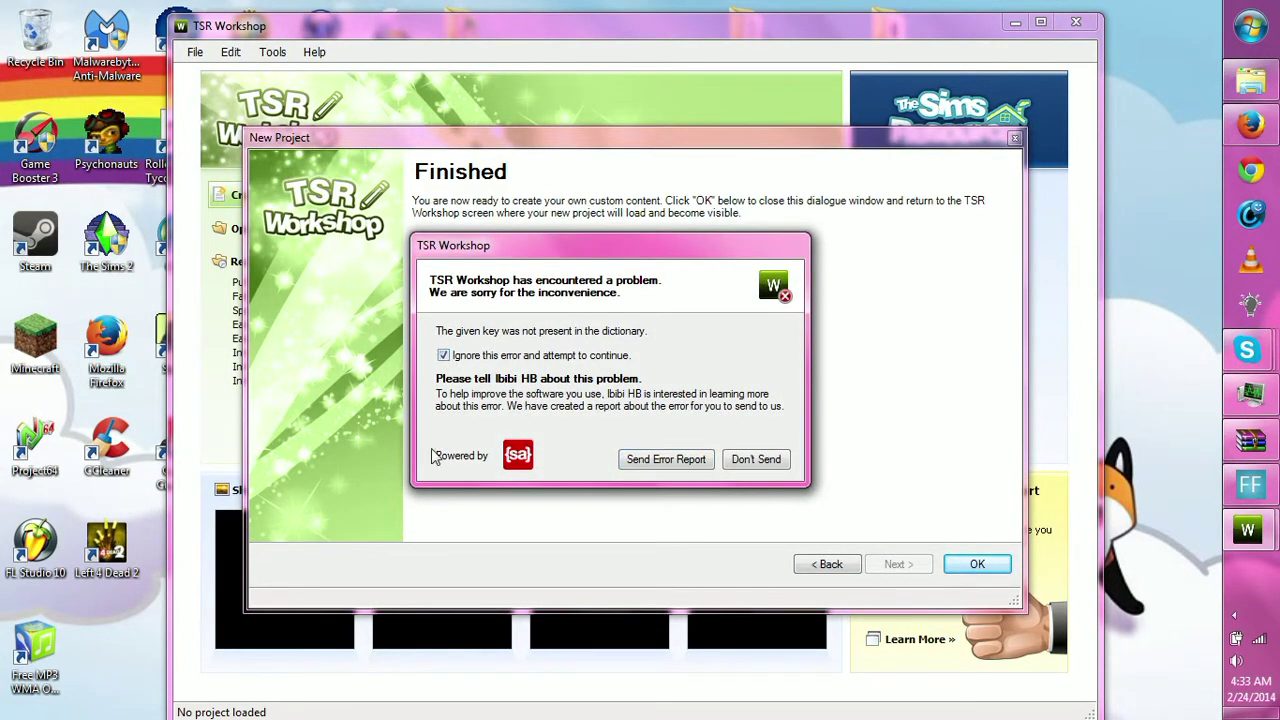
pyautogui.click(763, 465)
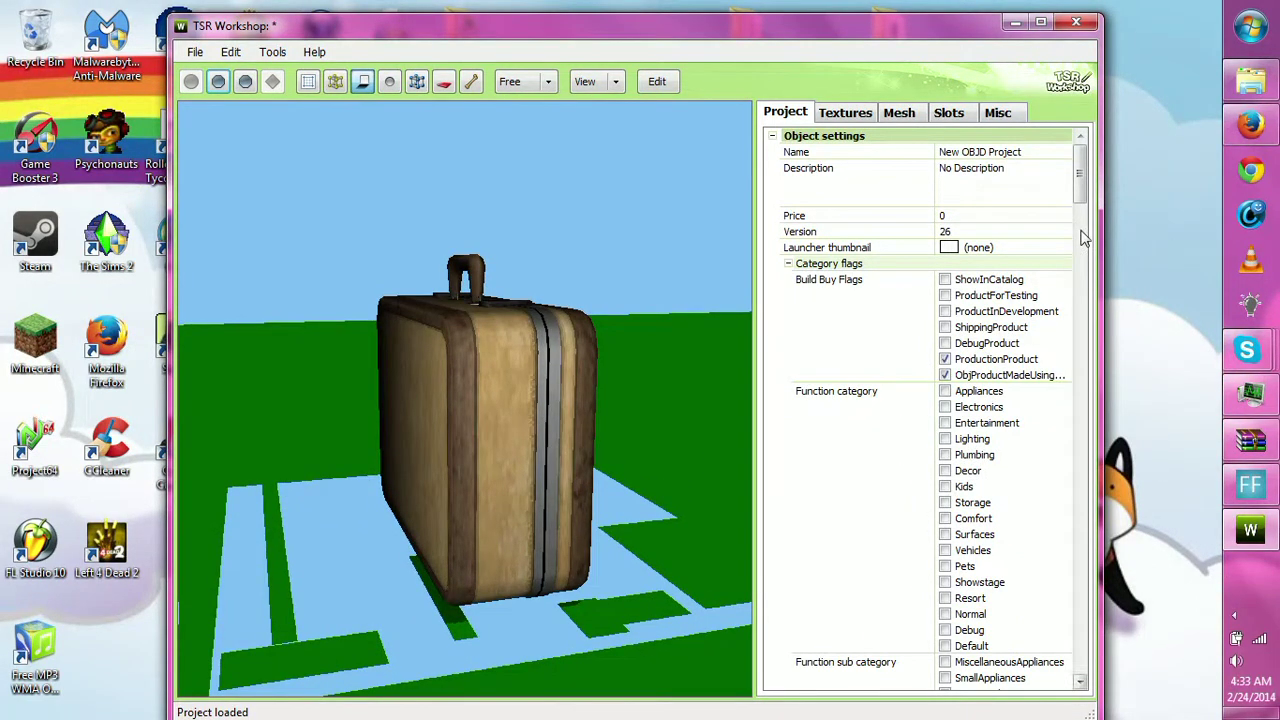
# - Examine the suitcase project's texture and mesh data and view the front of the 3D model
pyautogui.click(846, 118)
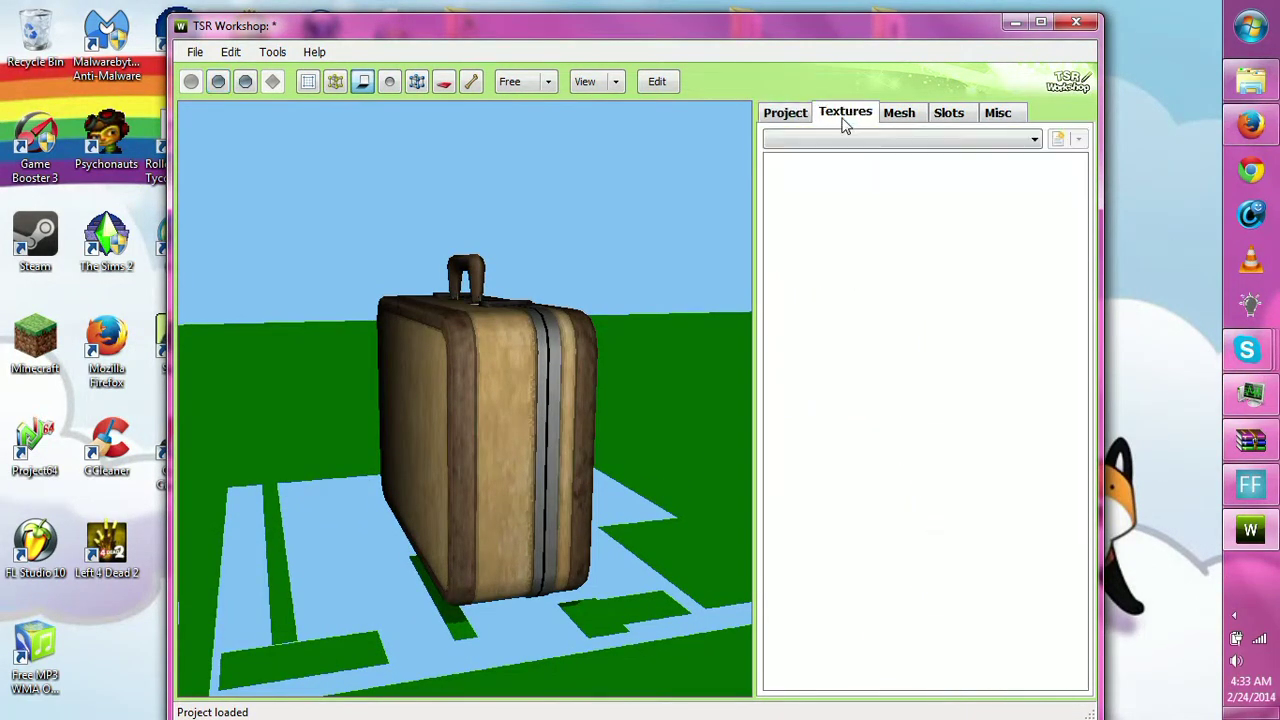
pyautogui.click(980, 146)
pyautogui.click(909, 120)
pyautogui.click(785, 113)
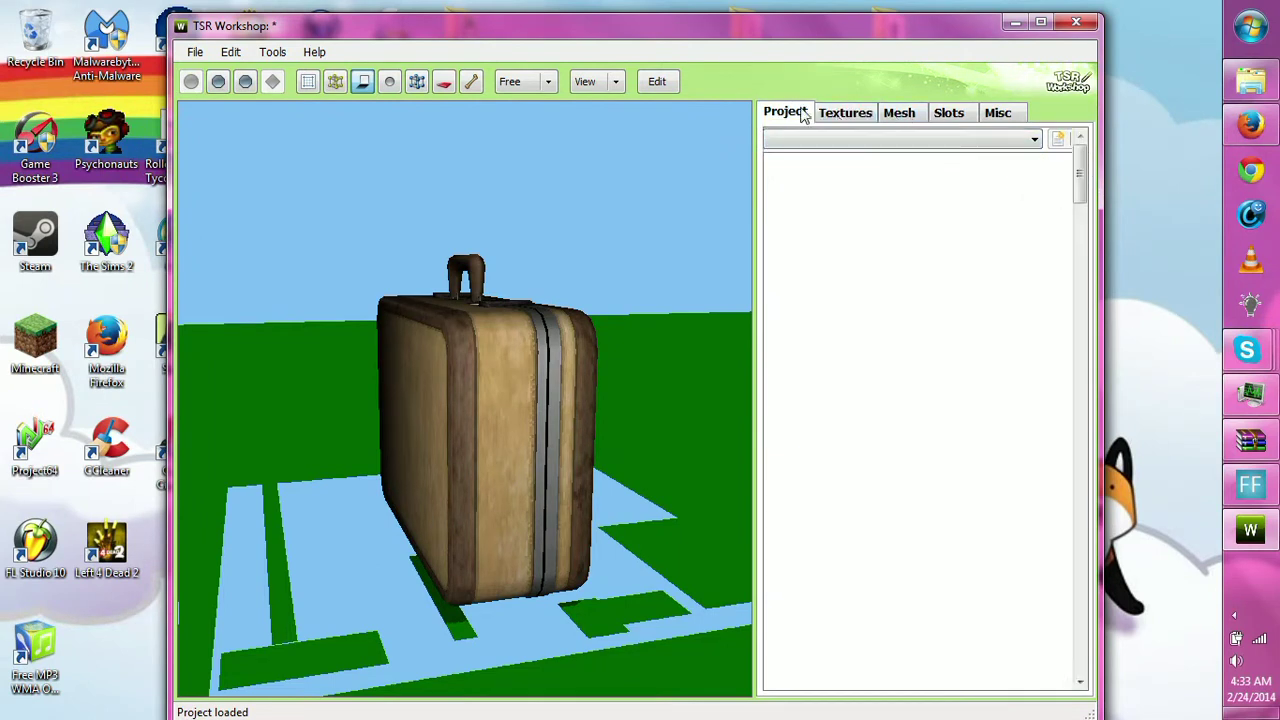
pyautogui.click(900, 114)
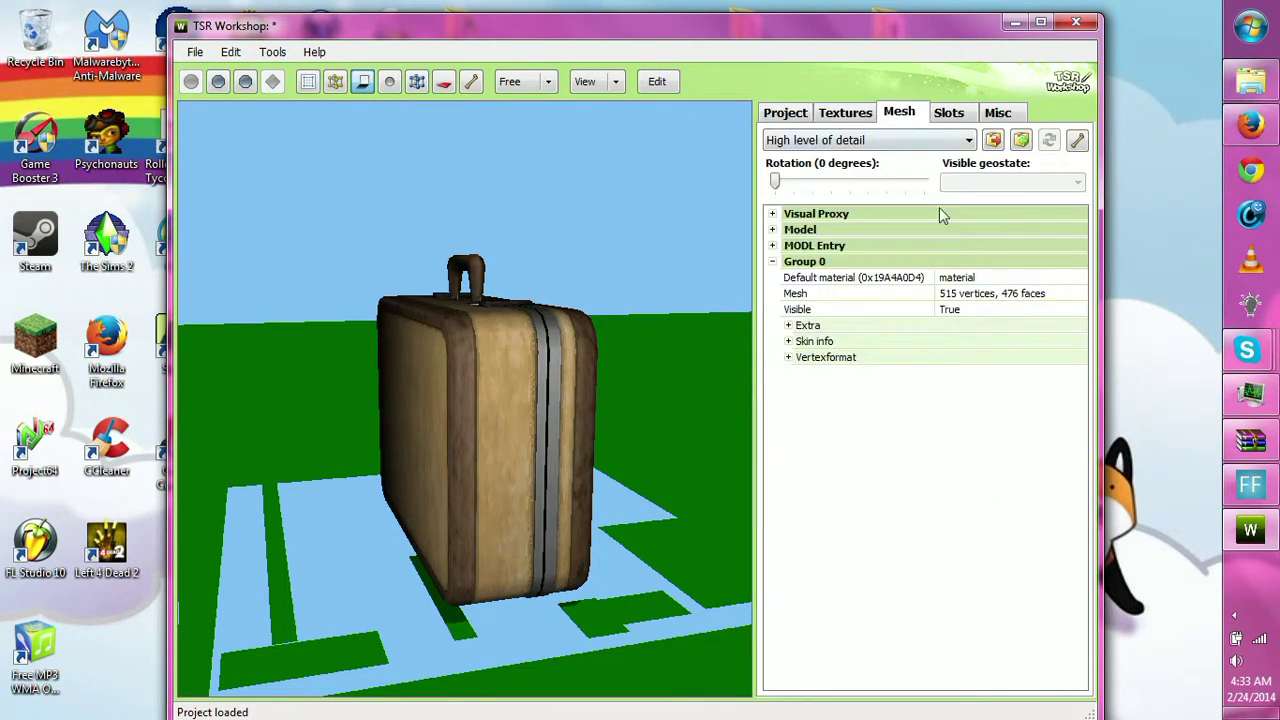
pyautogui.moveTo(713, 374); pyautogui.dragTo(657, 315)
pyautogui.click(866, 113)
pyautogui.click(903, 118)
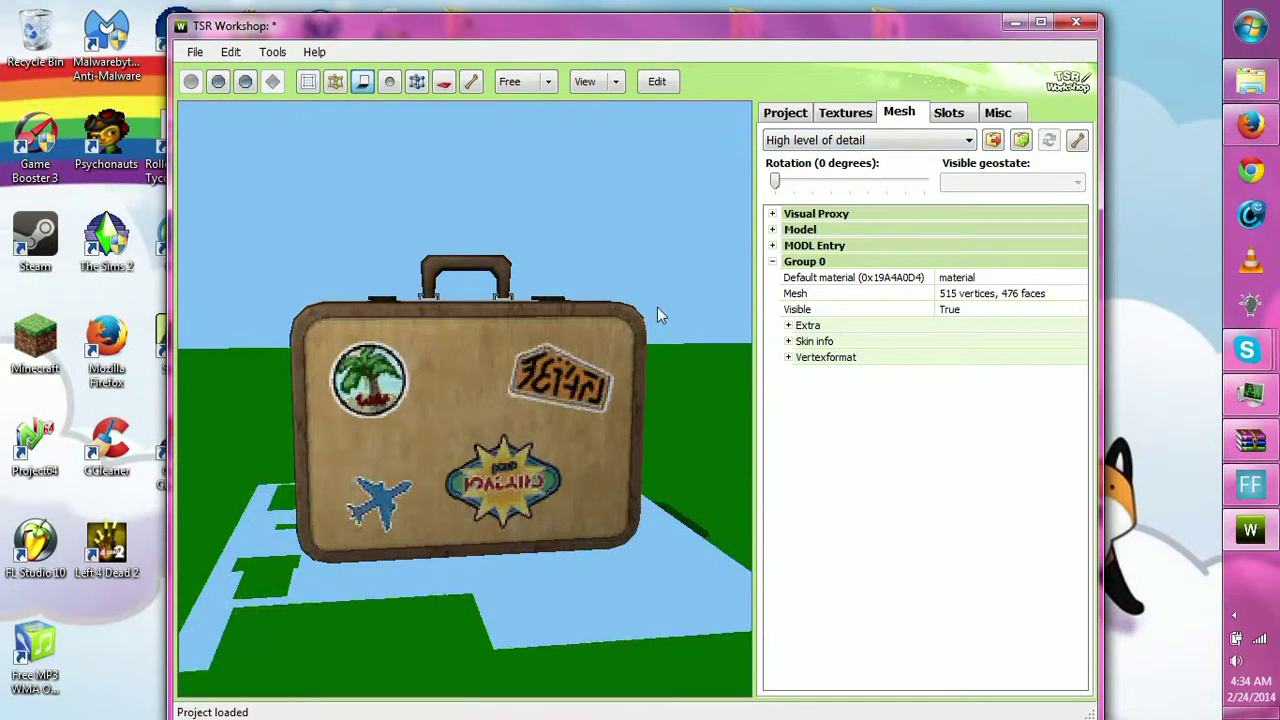
# - Close TSR Workshop without saving the project and launch s3pe
pyautogui.click(1076, 21)
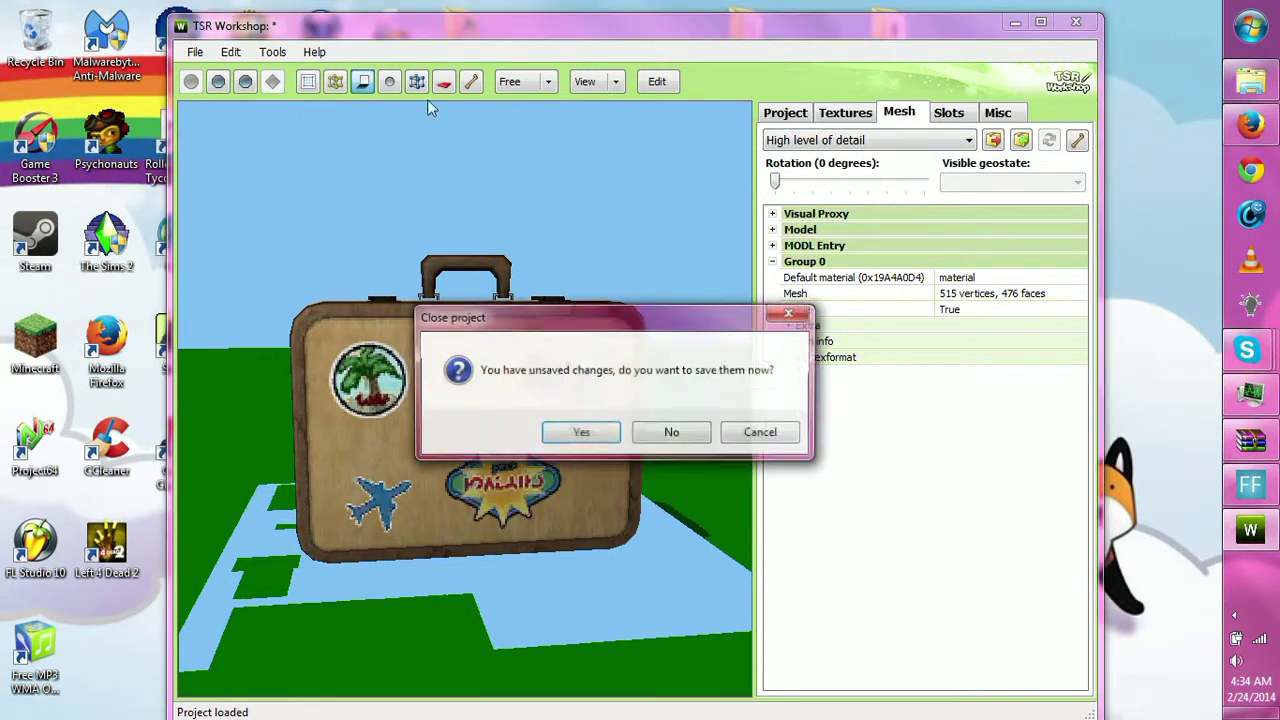
pyautogui.click(672, 434)
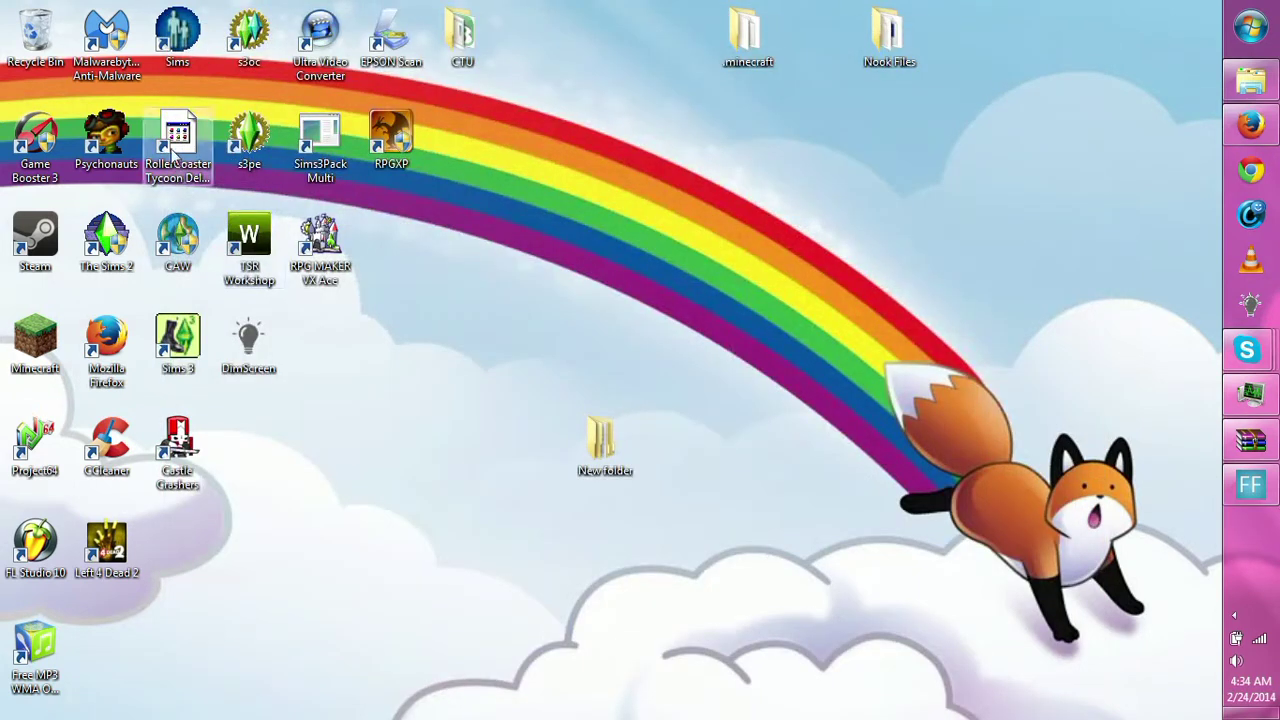
pyautogui.doubleClick(249, 140)
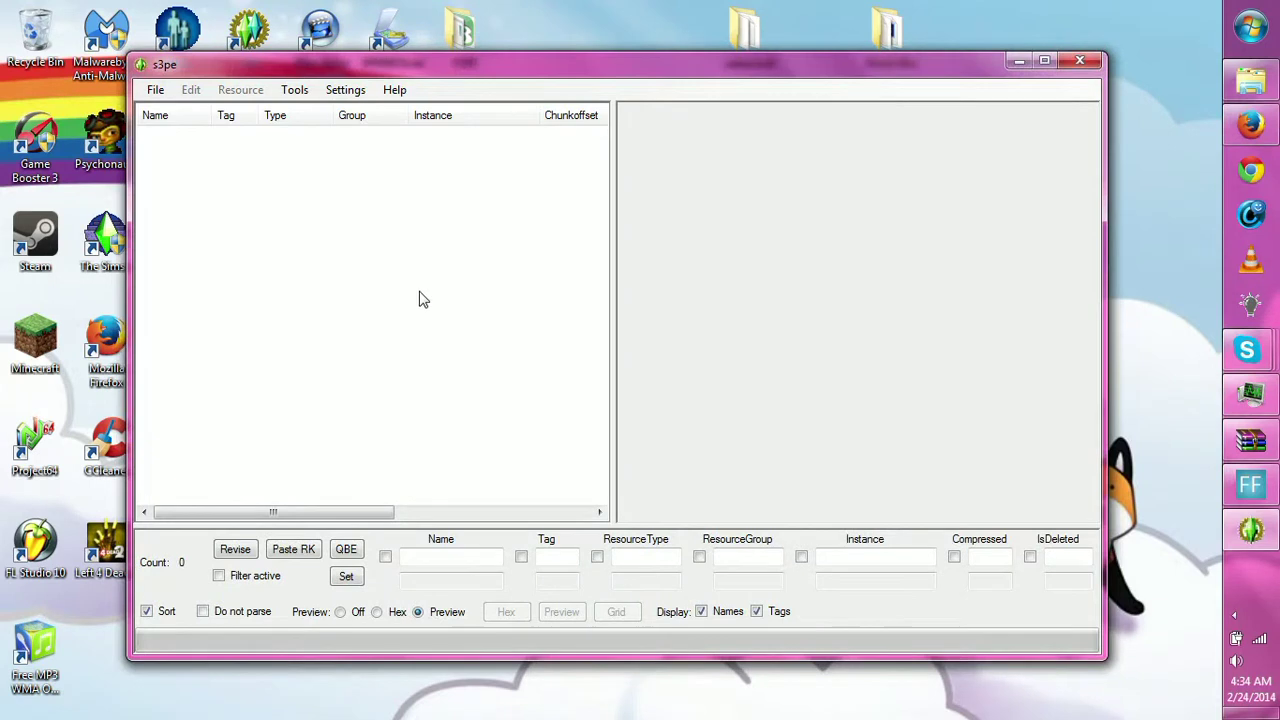
# - Create a new package and import the contents of suitcase.package from the cushion multi folder, replacing duplicates
pyautogui.rightClick(401, 296)
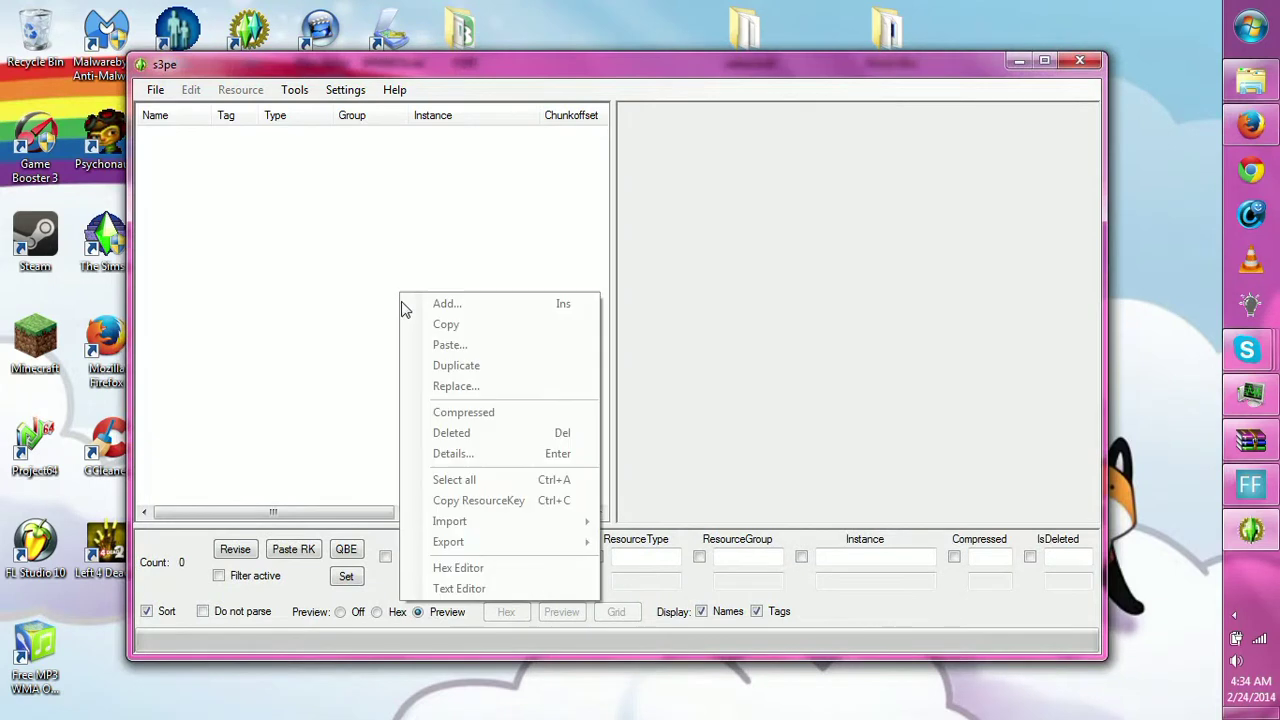
pyautogui.click(155, 89)
pyautogui.click(155, 89)
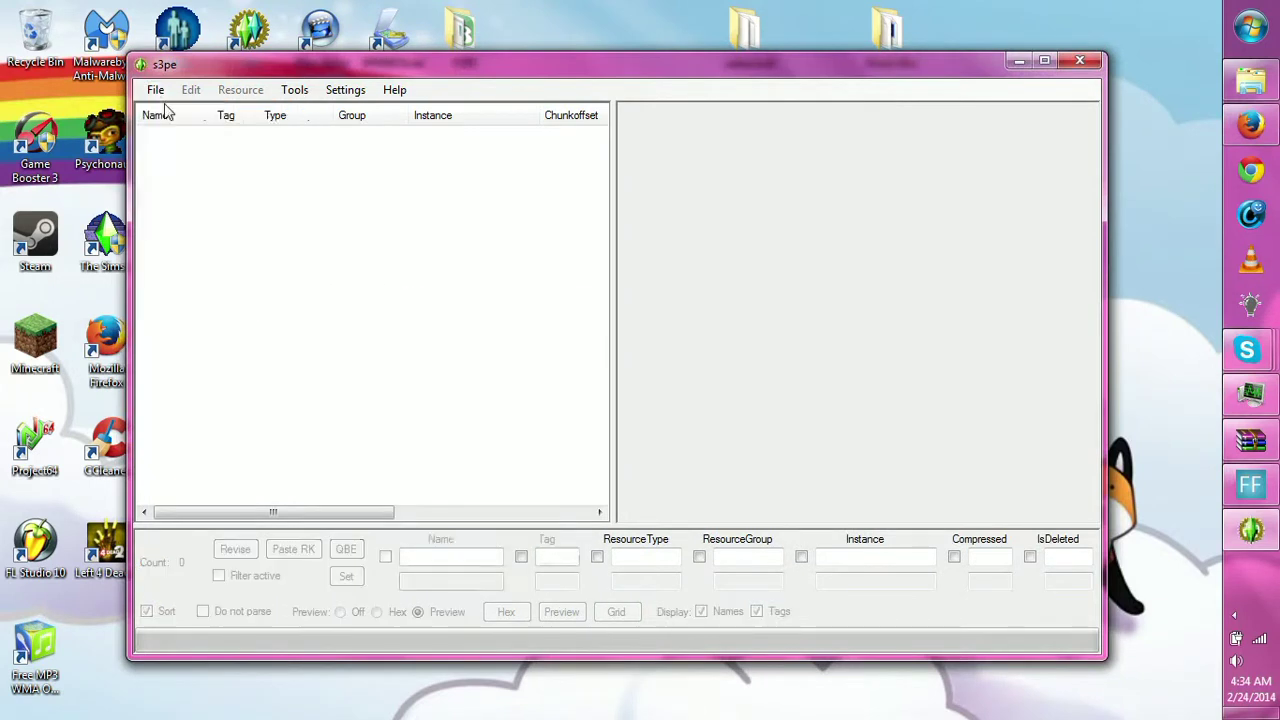
pyautogui.rightClick(314, 237)
pyautogui.moveTo(495, 463)
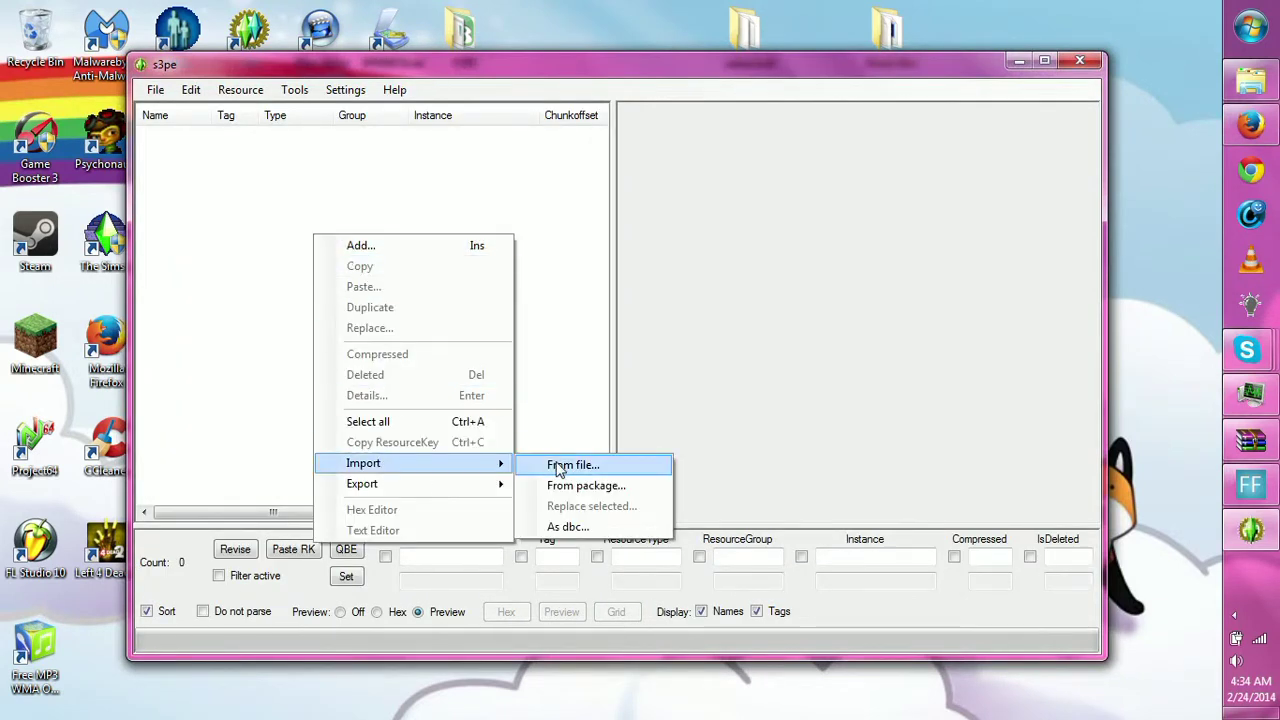
pyautogui.click(560, 486)
pyautogui.click(339, 208)
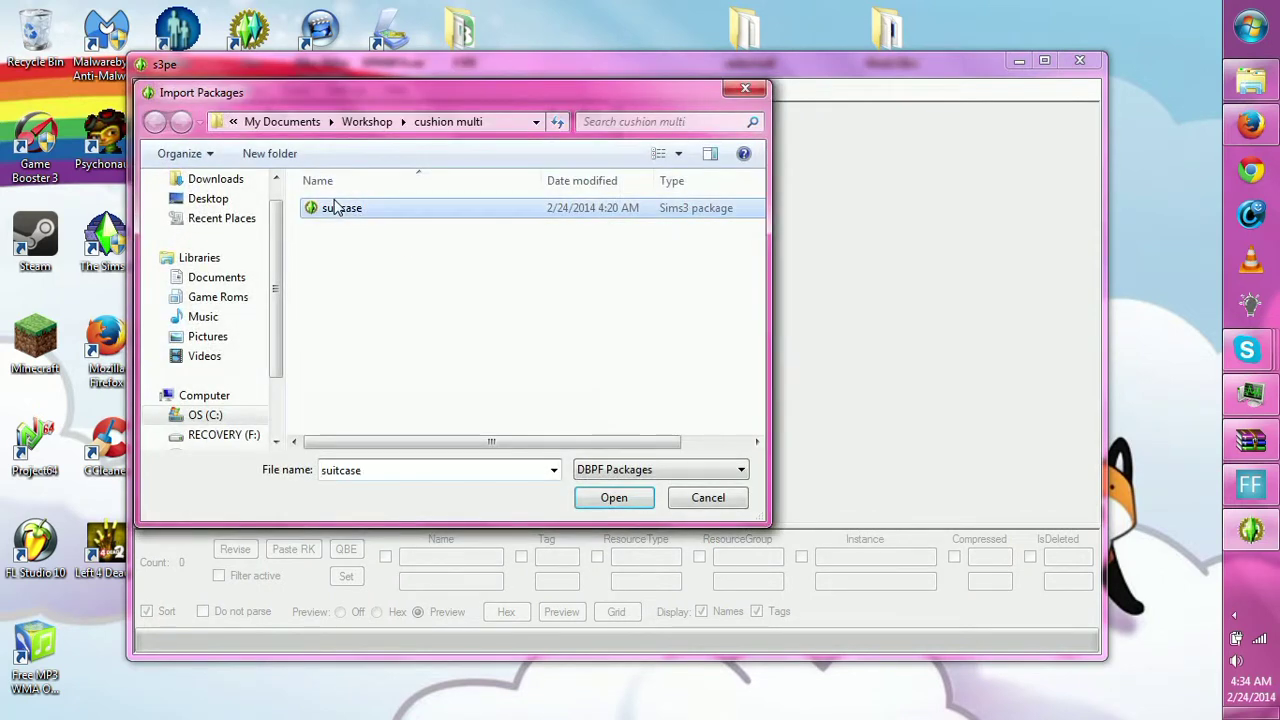
pyautogui.click(614, 496)
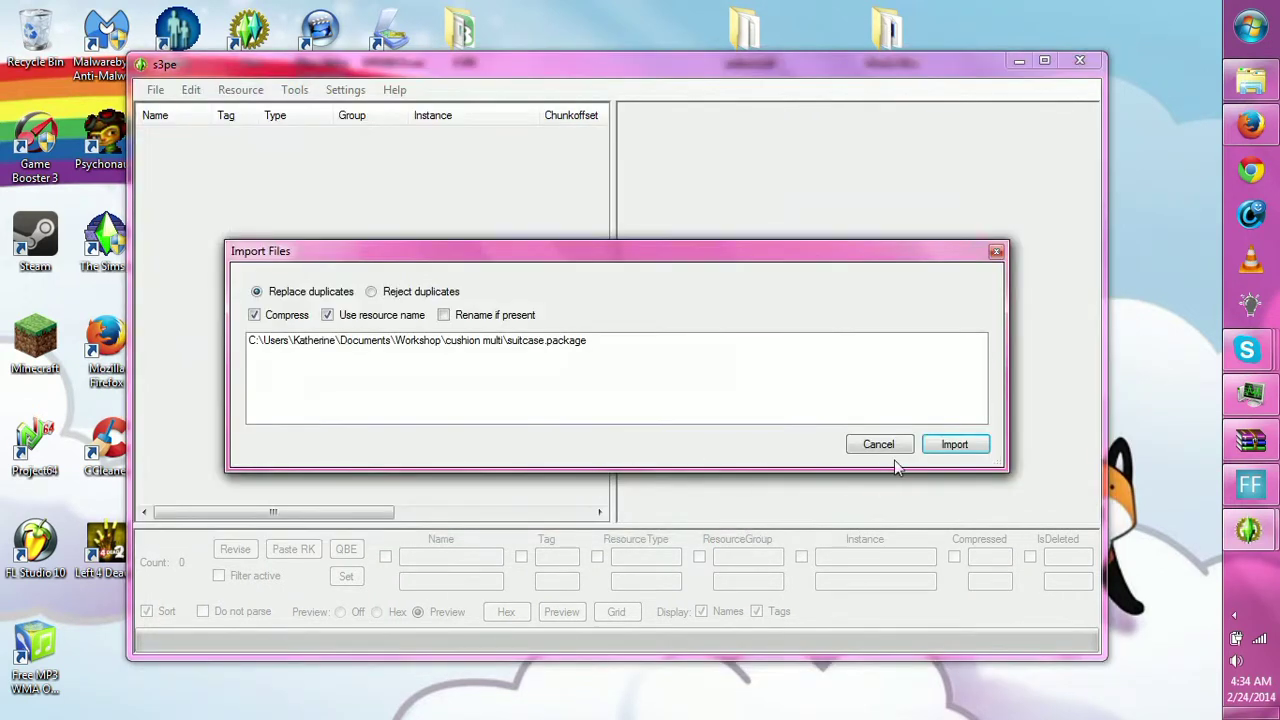
pyautogui.click(942, 448)
pyautogui.click(661, 404)
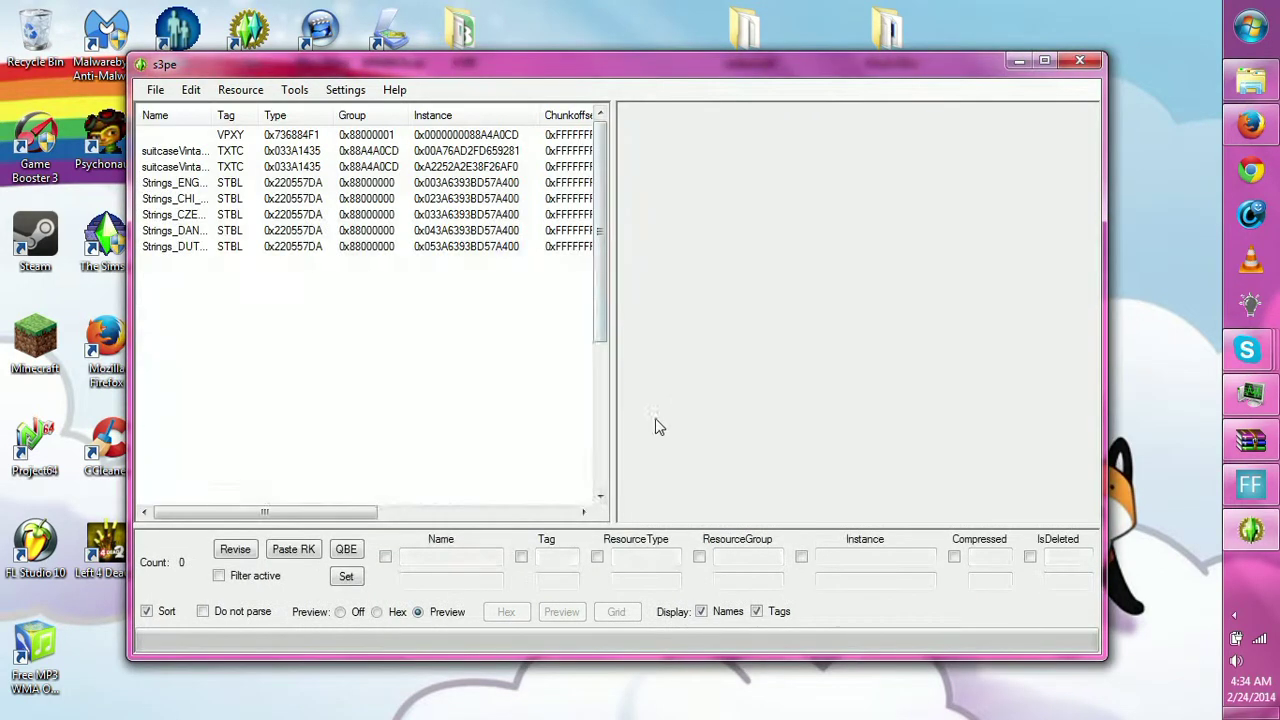
# - Preview each suitcaseVintage _IMG resource at the end of the resource list to identify the multiplier, mask and sticker textures
pyautogui.scroll(-2, 605, 275)
pyautogui.moveTo(608, 278); pyautogui.dragTo(625, 425)
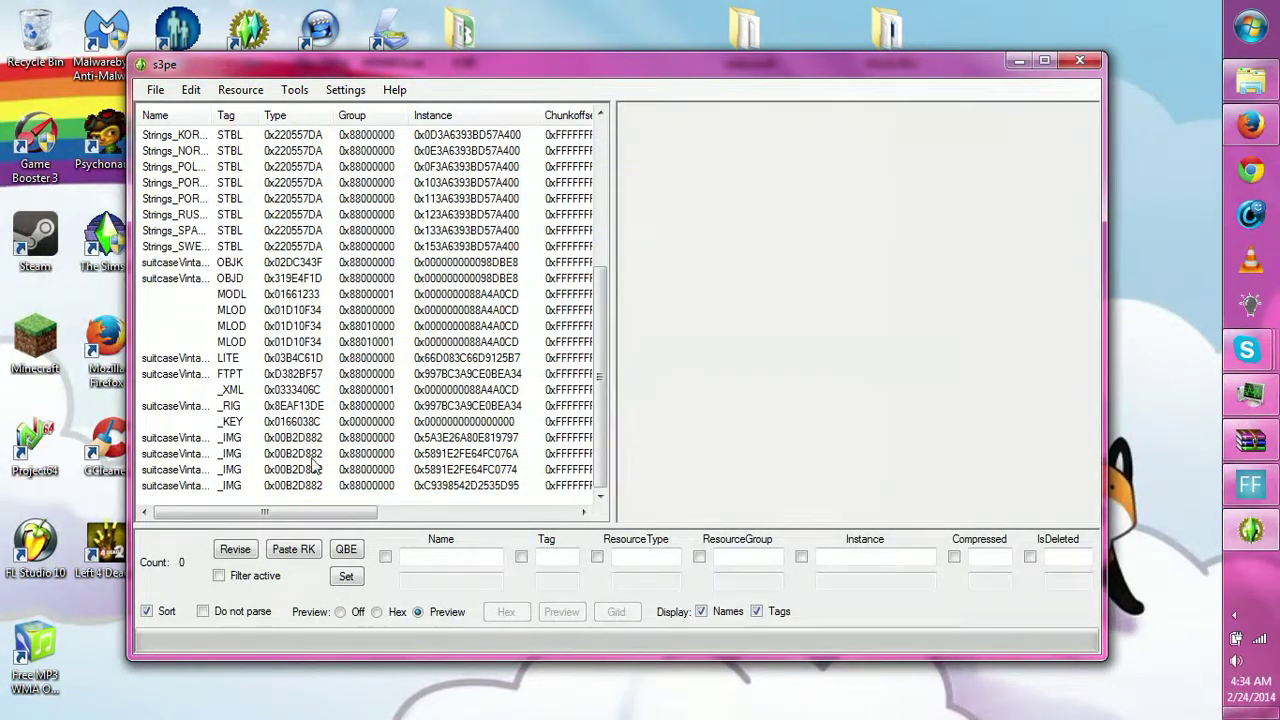
pyautogui.click(232, 470)
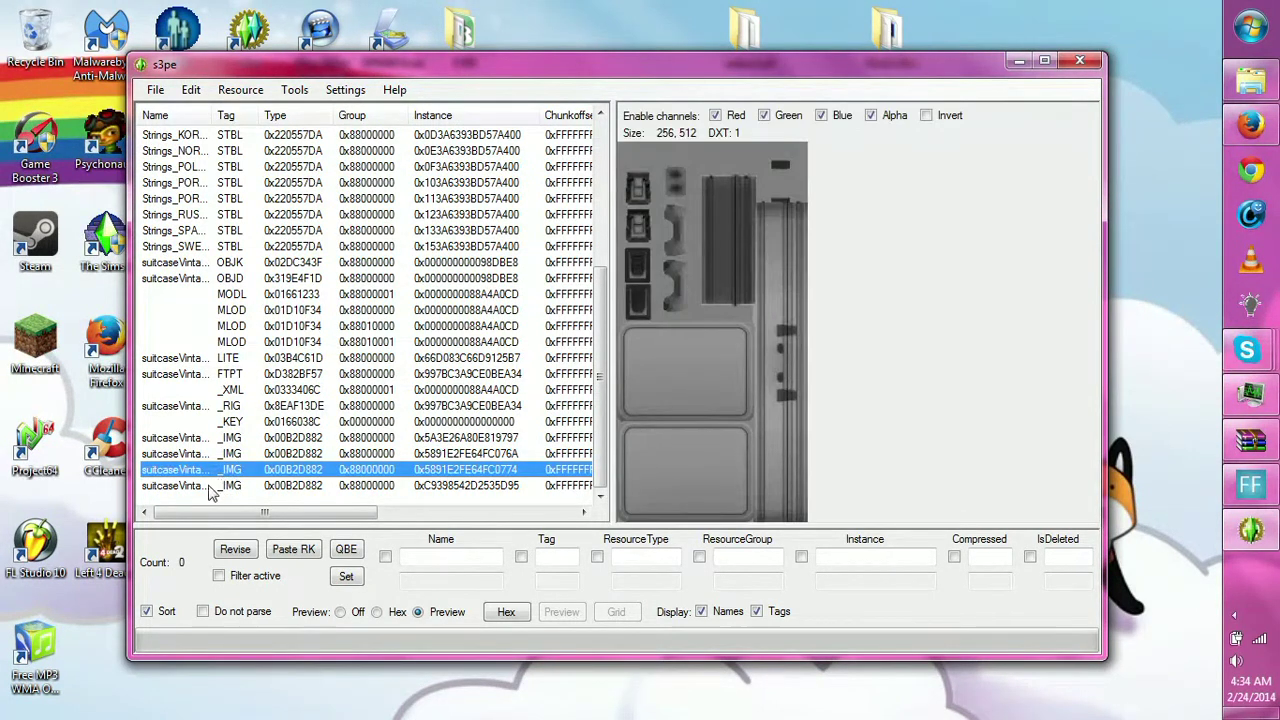
pyautogui.press('Down')
pyautogui.press('Up')
pyautogui.press('Up')
pyautogui.press('Up')
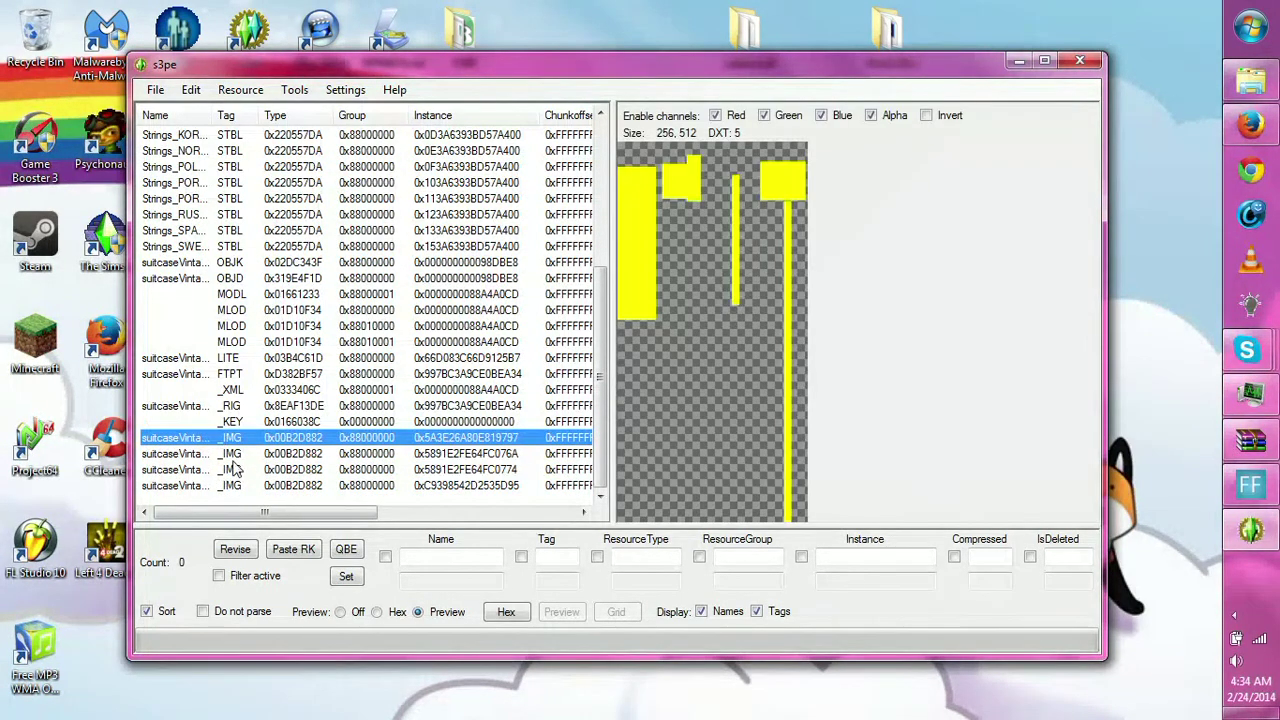
pyautogui.click(240, 455)
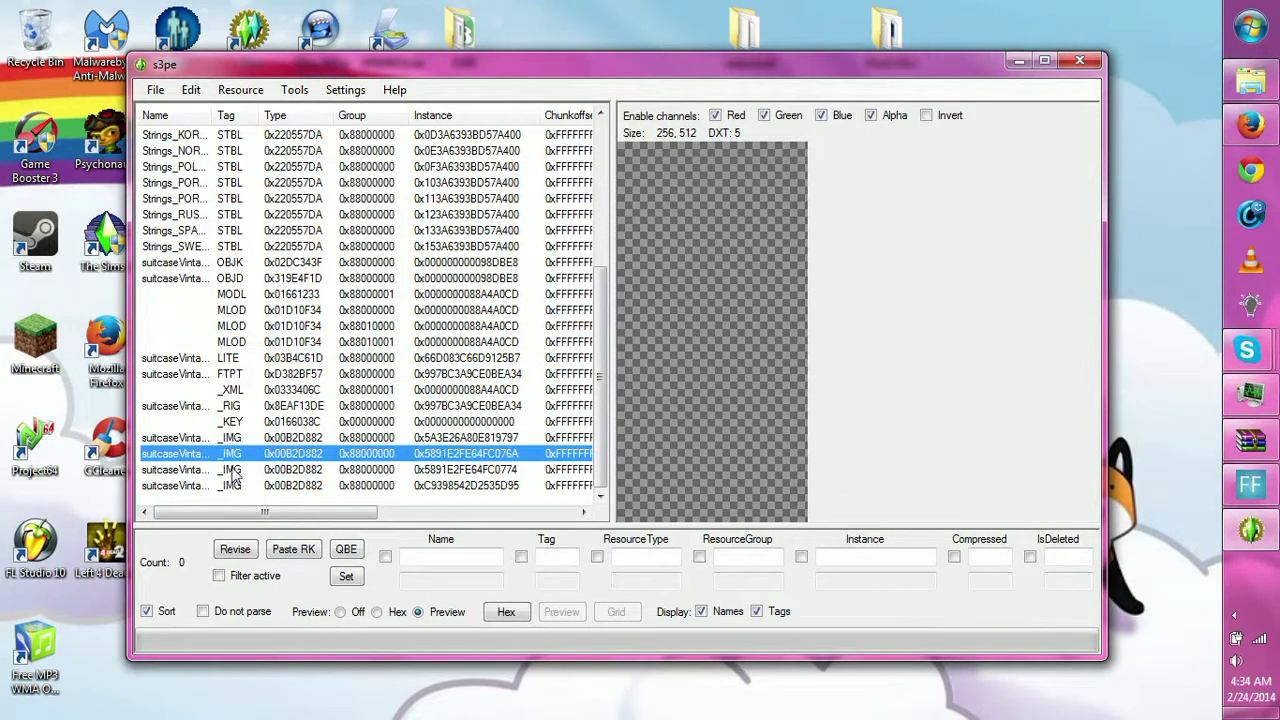
pyautogui.click(222, 470)
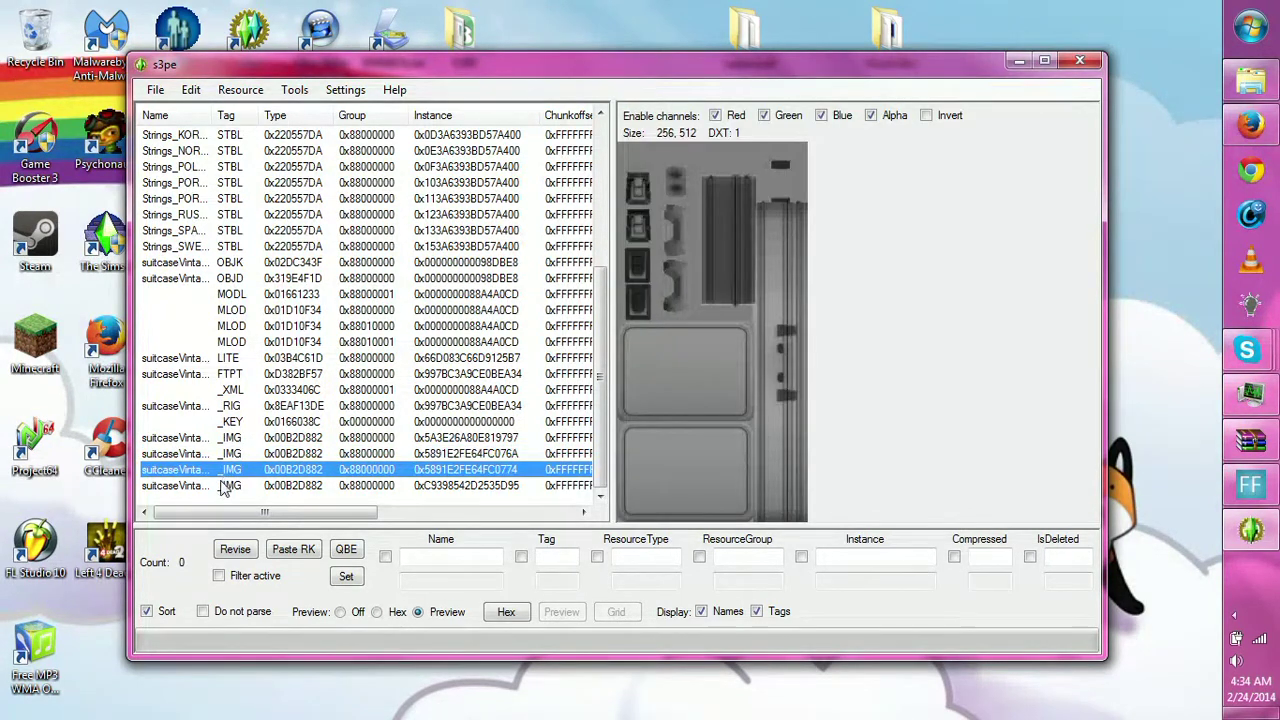
pyautogui.click(232, 485)
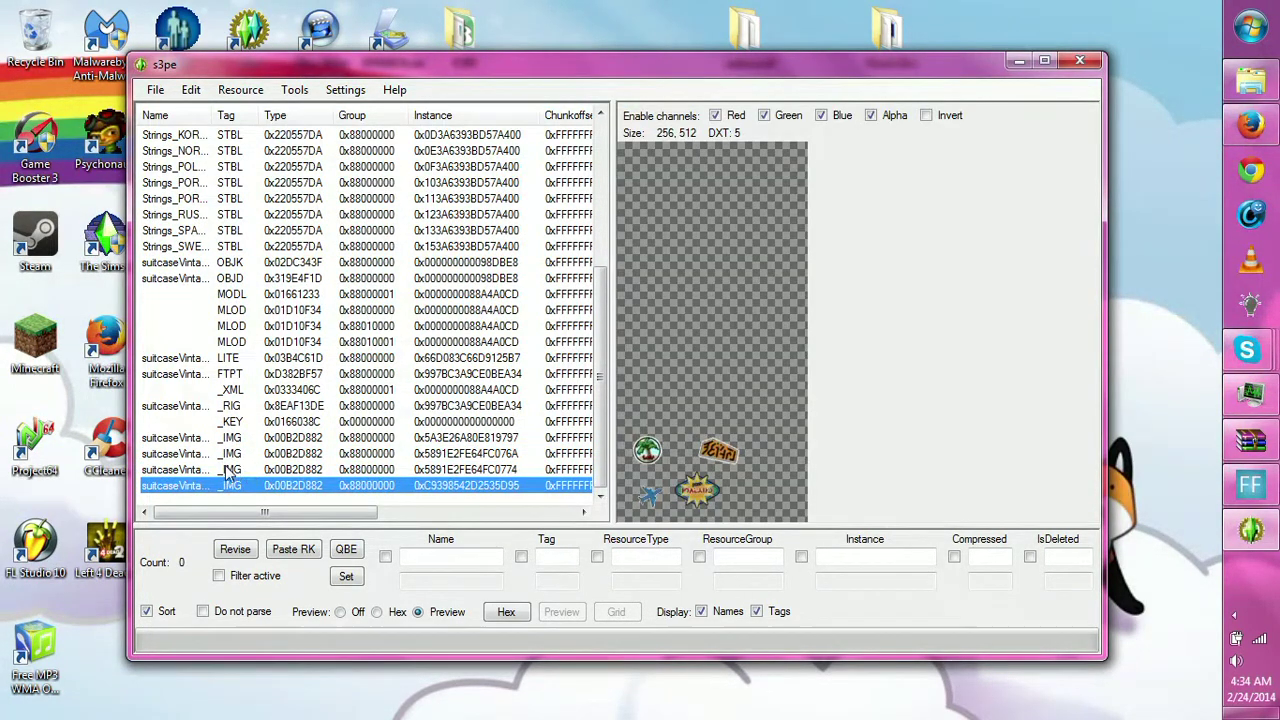
# - Start saving the grey suitcase texture (_IMG instance 0x5891E2FE64FC0774) as a DDS image, and cancel the save
pyautogui.click(240, 468)
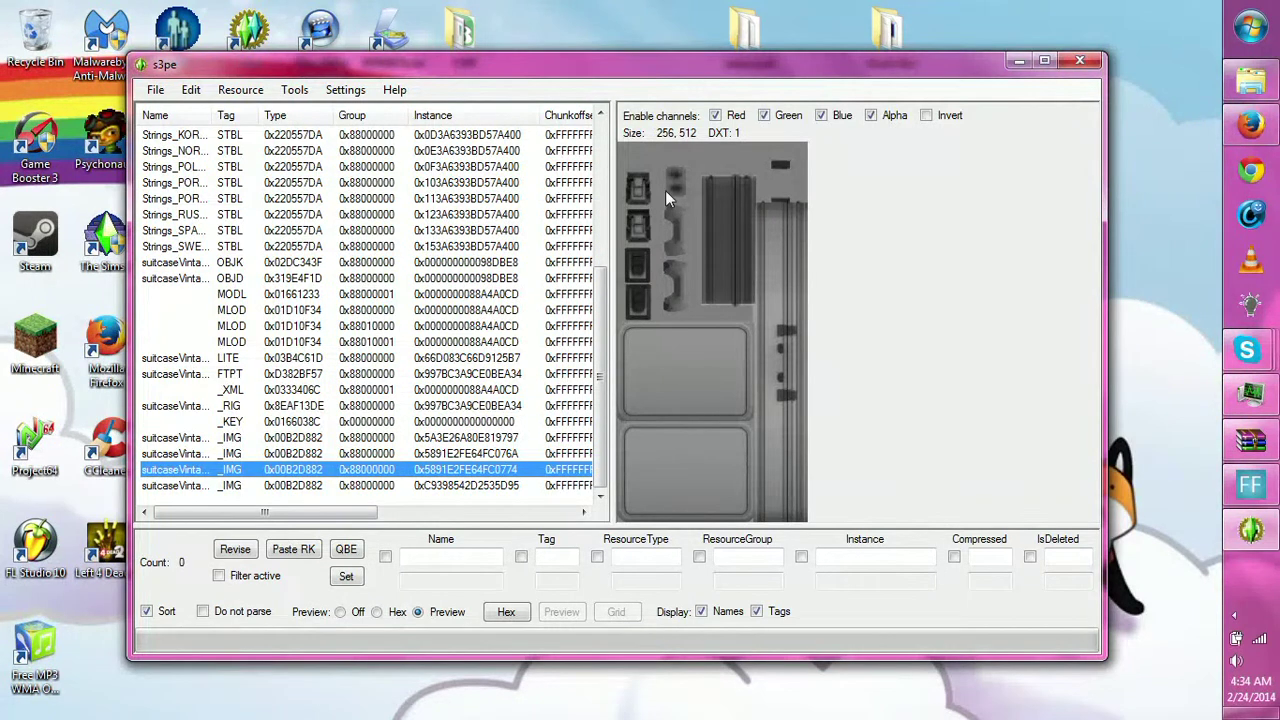
pyautogui.rightClick(275, 470)
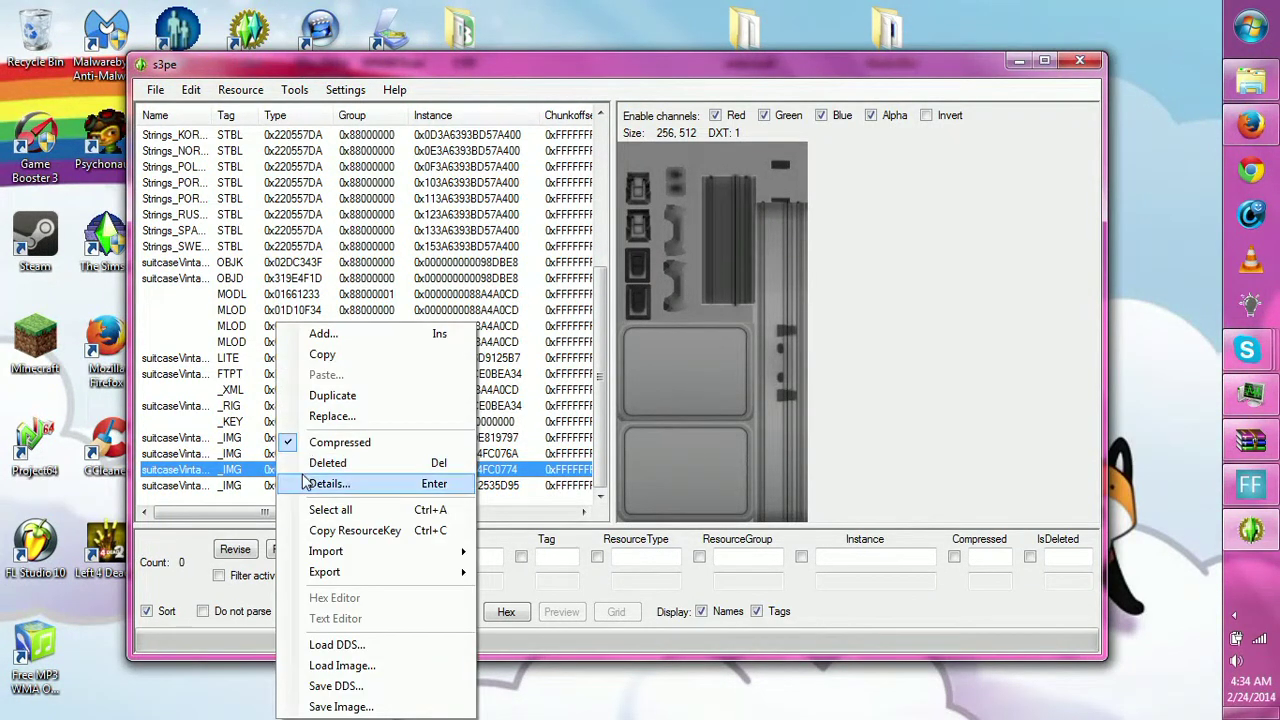
pyautogui.click(335, 686)
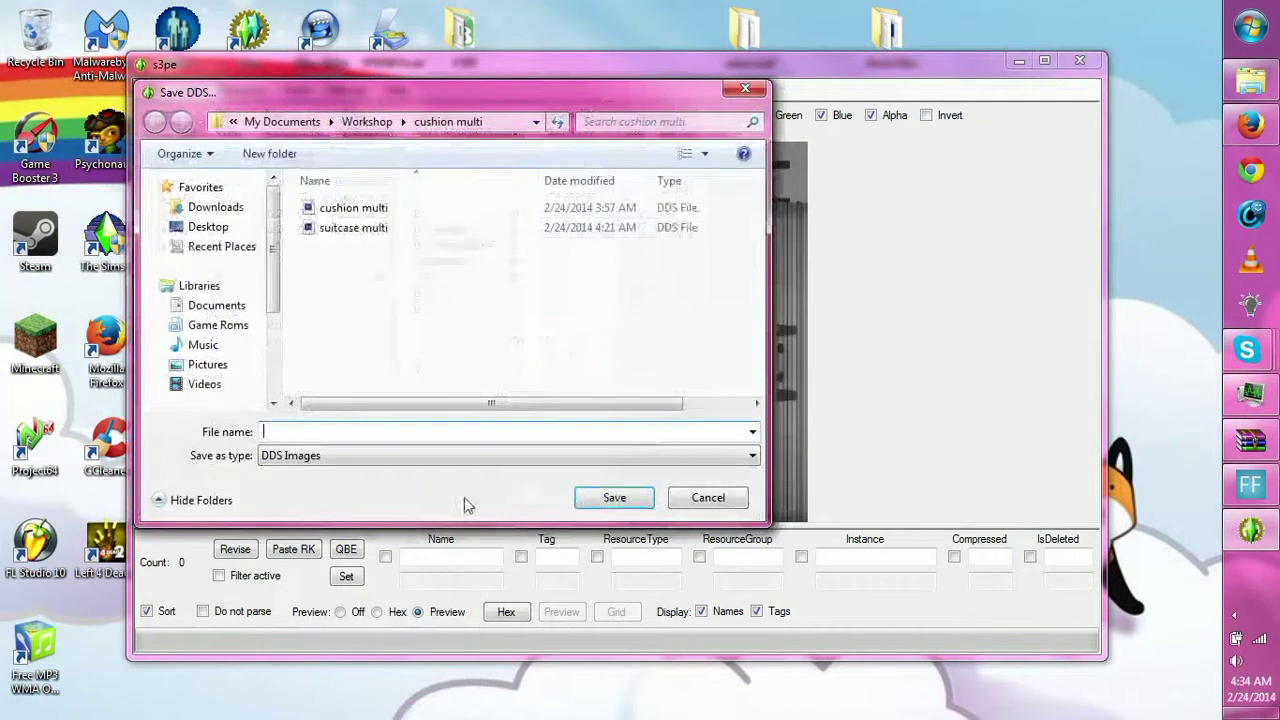
pyautogui.click(745, 88)
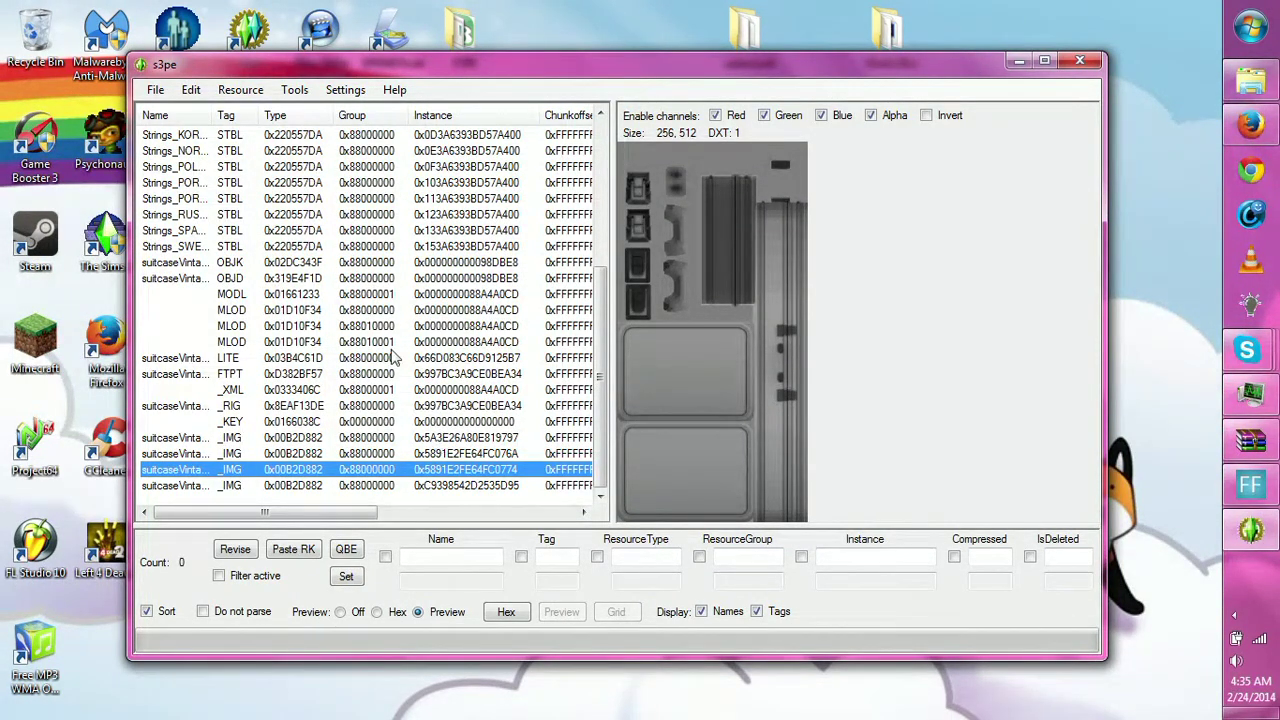
# - Examine the suitcaseVintage OBJD resource's data, its export options and the full resource list
pyautogui.click(222, 310)
pyautogui.click(238, 279)
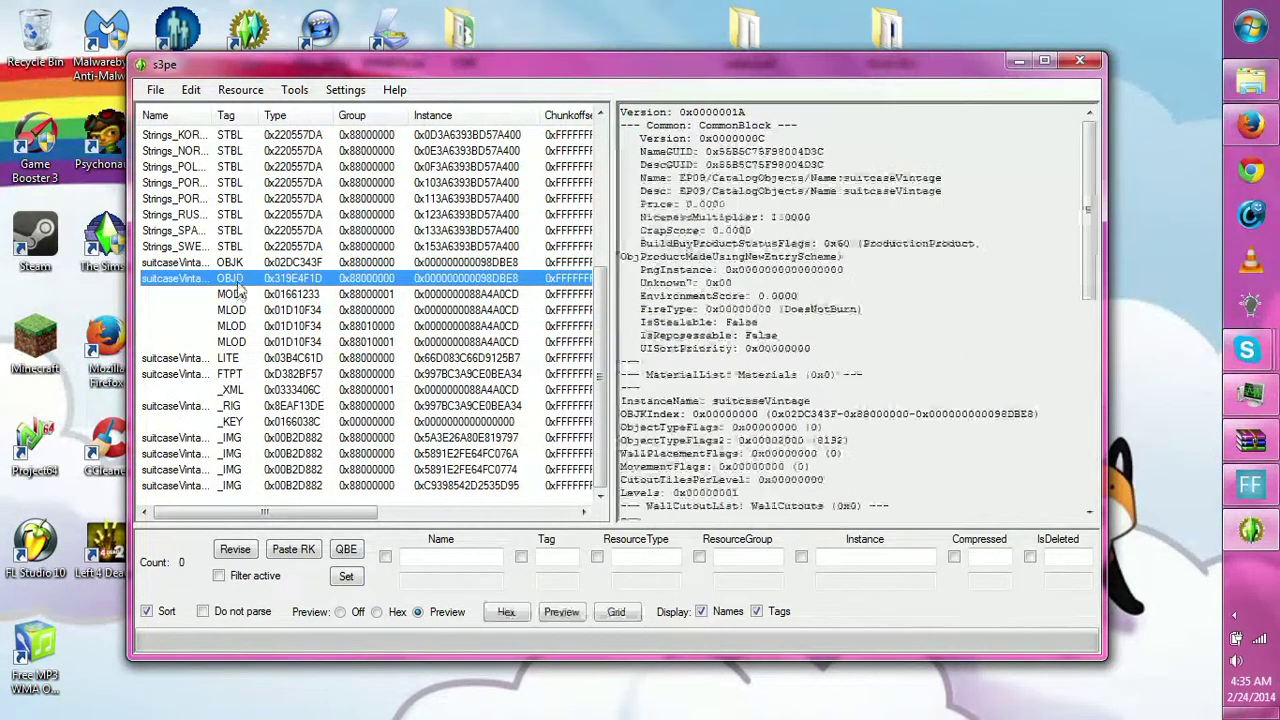
pyautogui.rightClick(238, 279)
pyautogui.moveTo(372, 527)
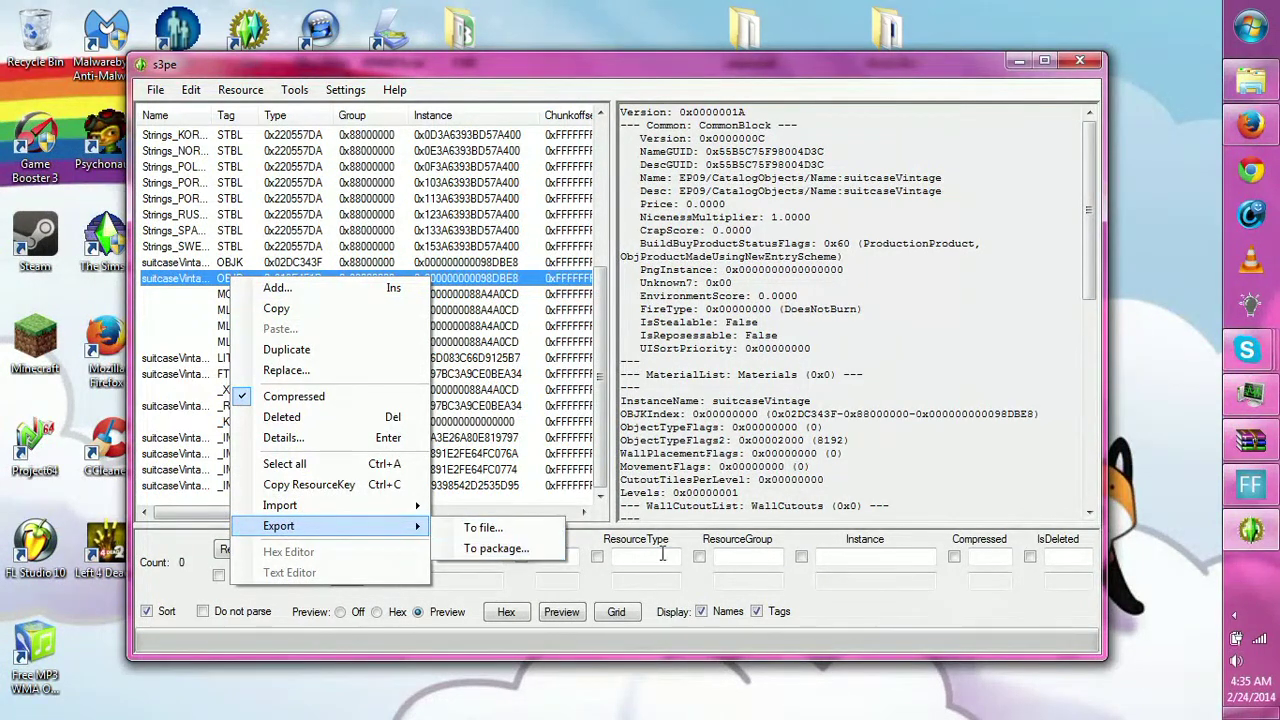
pyautogui.click(591, 540)
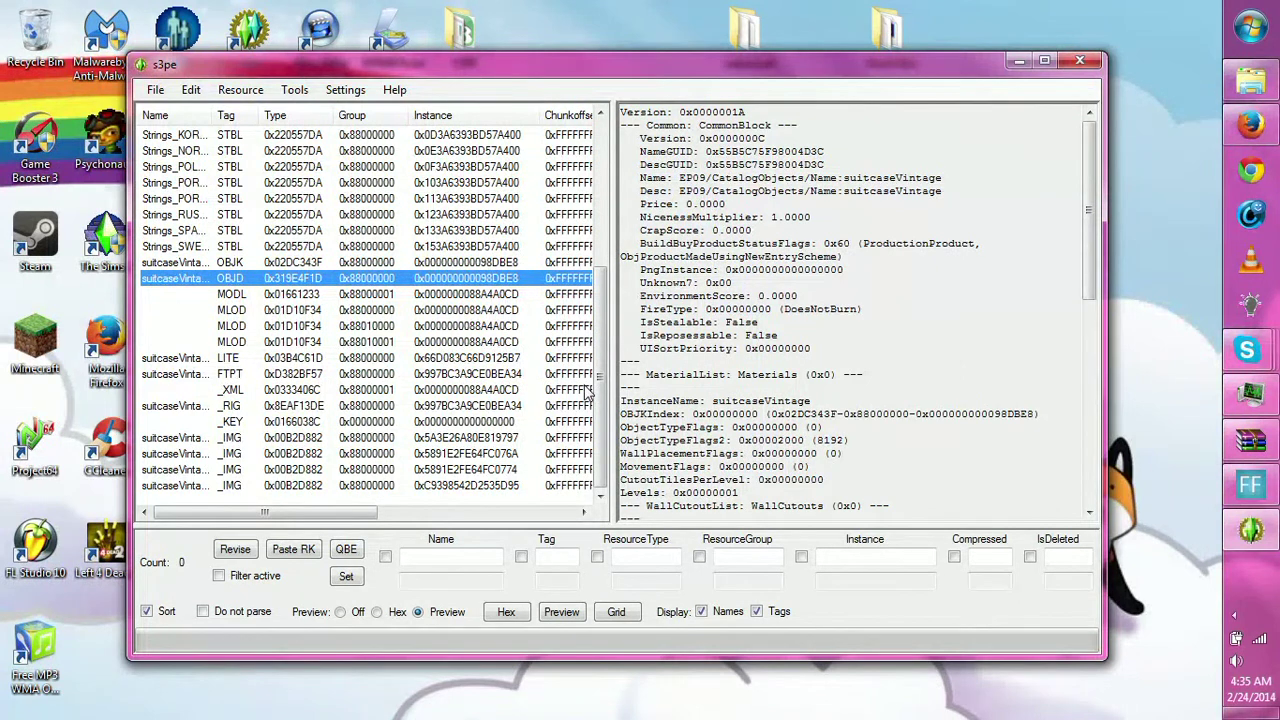
pyautogui.moveTo(601, 390); pyautogui.dragTo(610, 185)
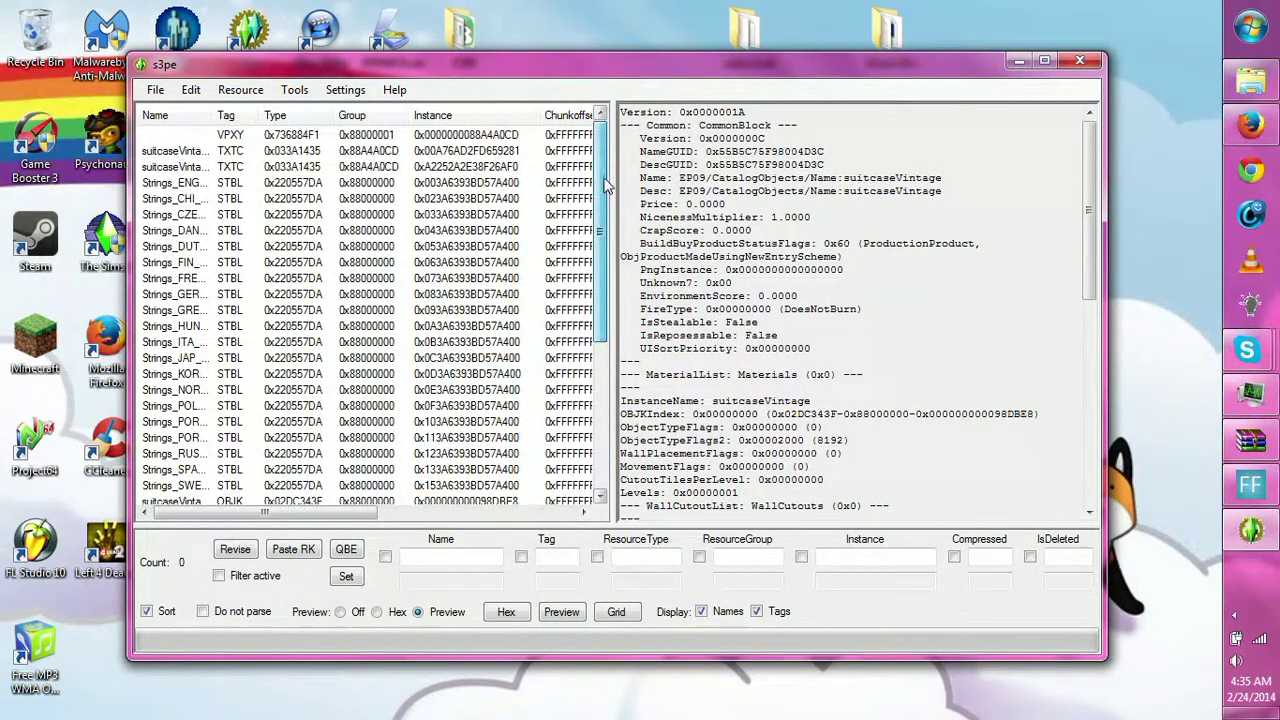
pyautogui.scroll(-1, 400, 300)
pyautogui.click(300, 468)
pyautogui.scroll(-4, 400, 300)
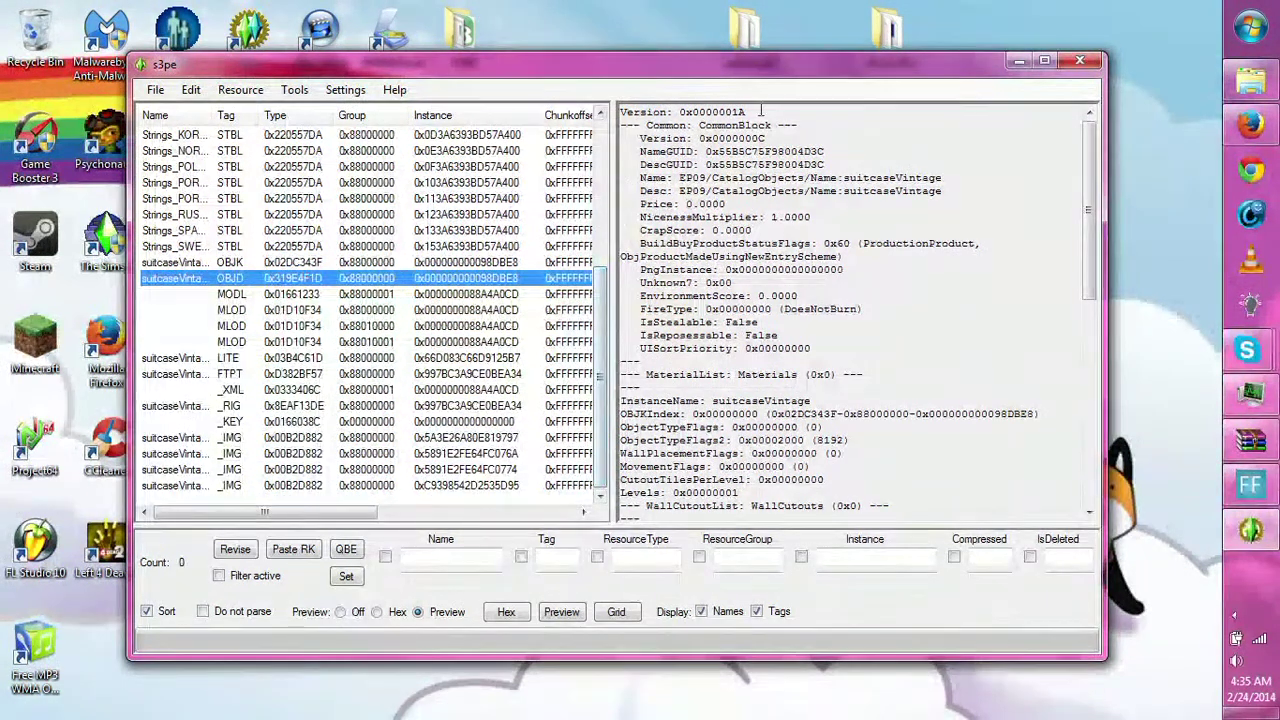
# - Close s3pe and discard the unsaved package changes
pyautogui.click(1079, 62)
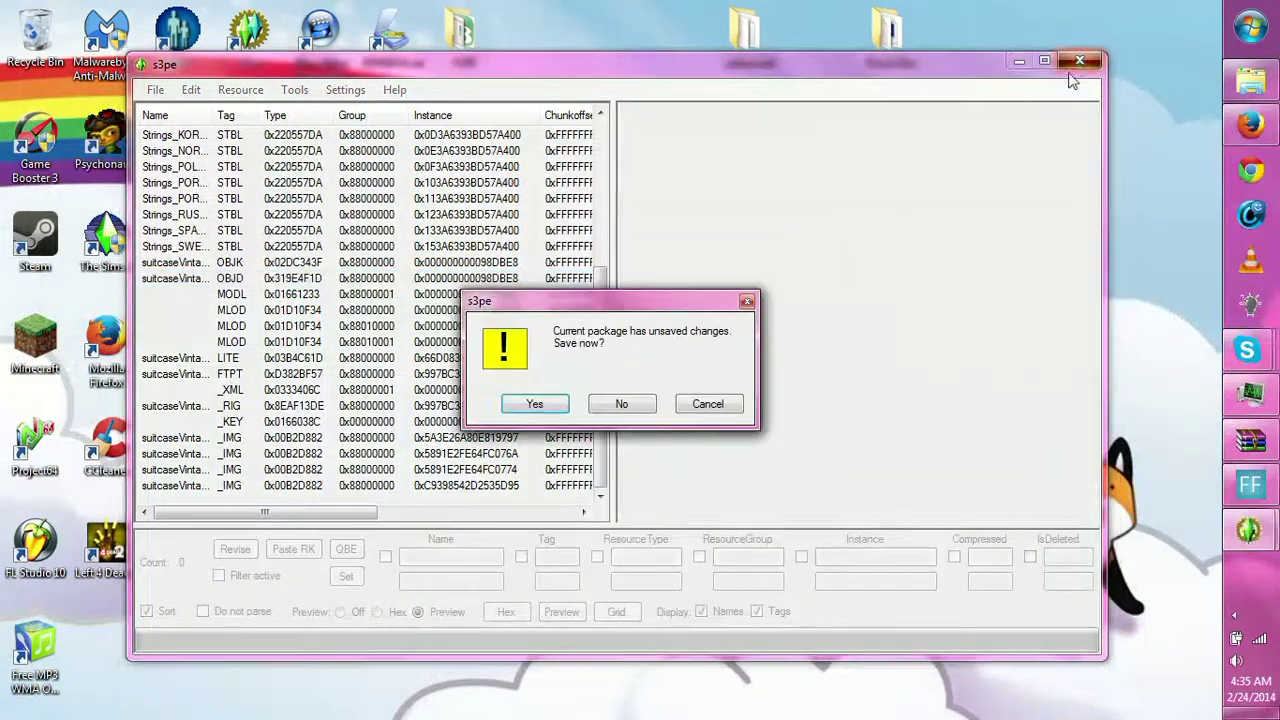
pyautogui.click(638, 406)
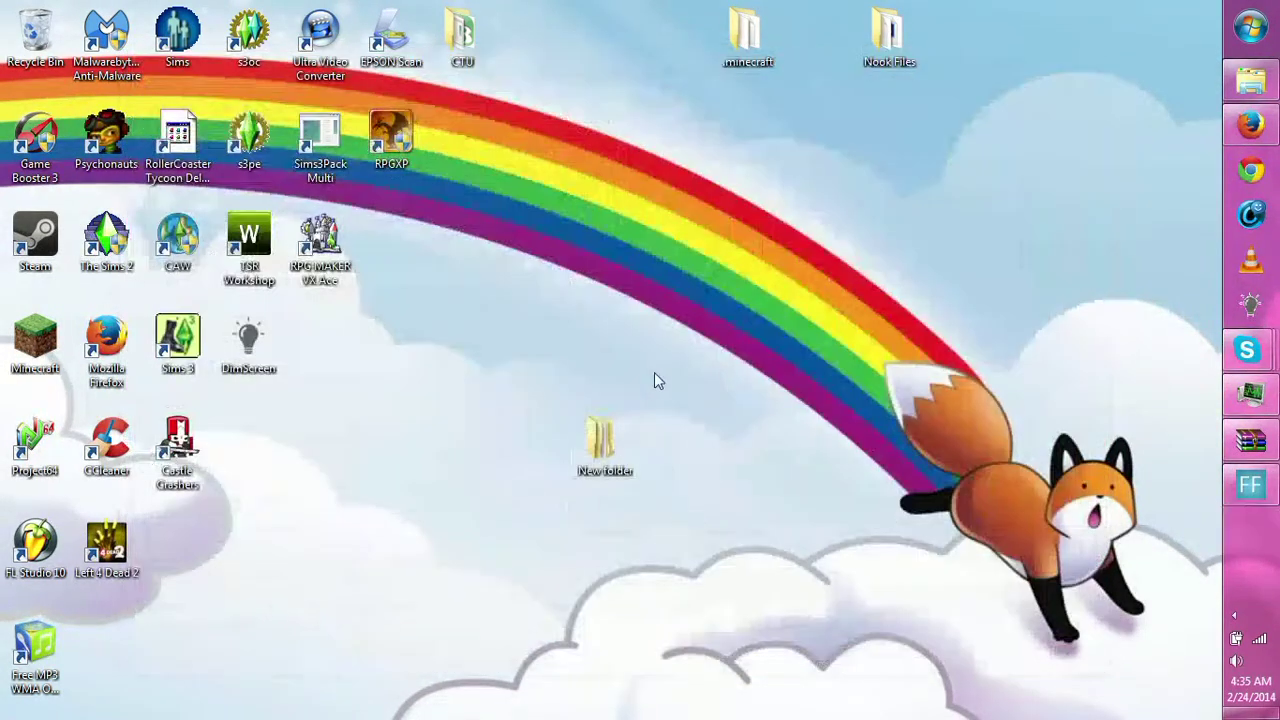